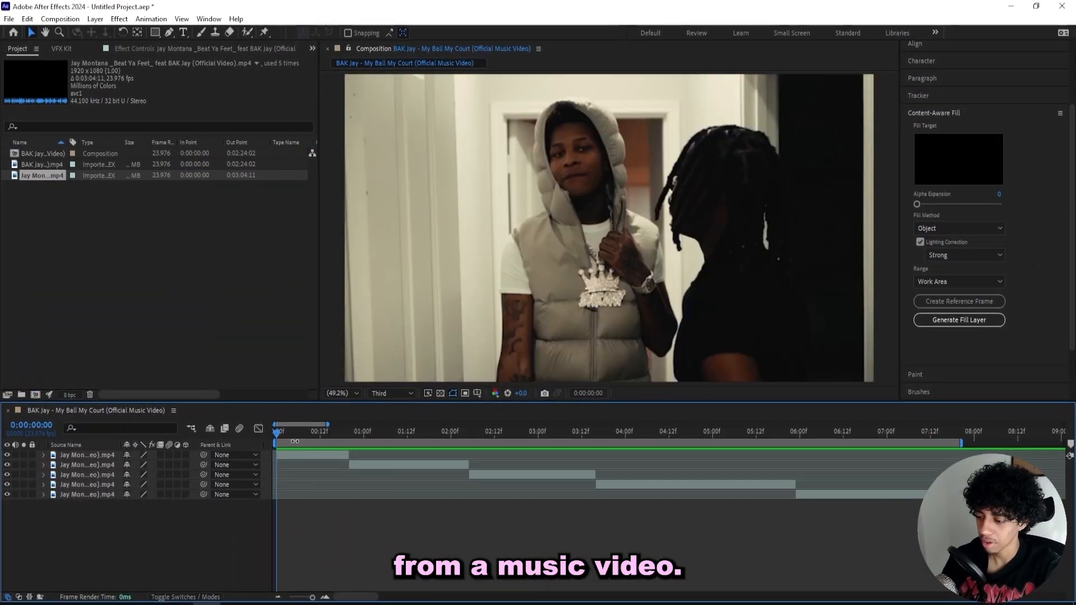
Select the first clip in the timeline and search the effects library for twixtor
click(314, 453)
click(930, 112)
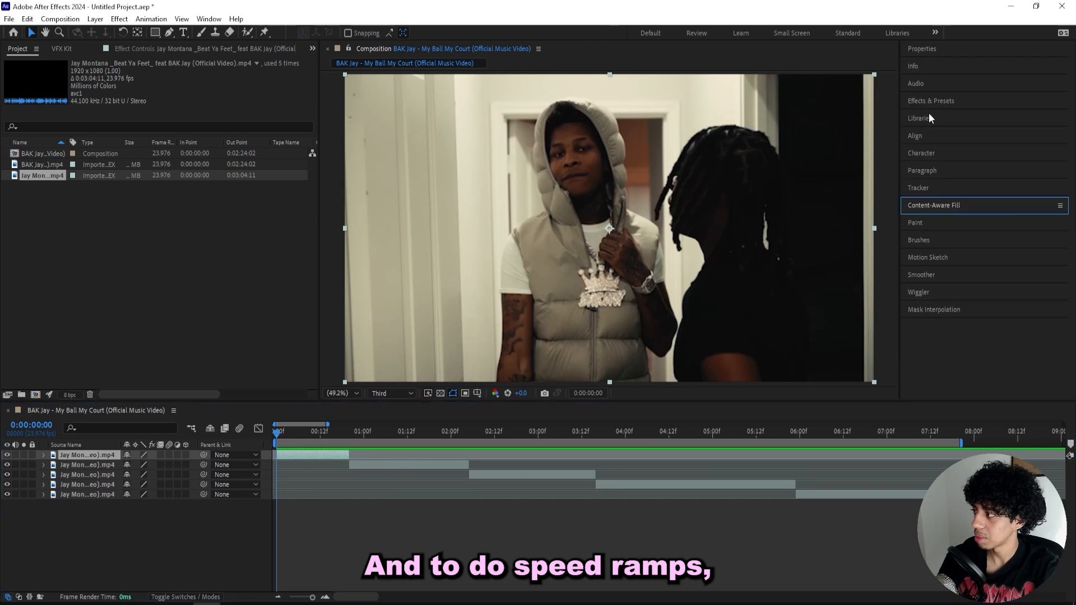
click(934, 102)
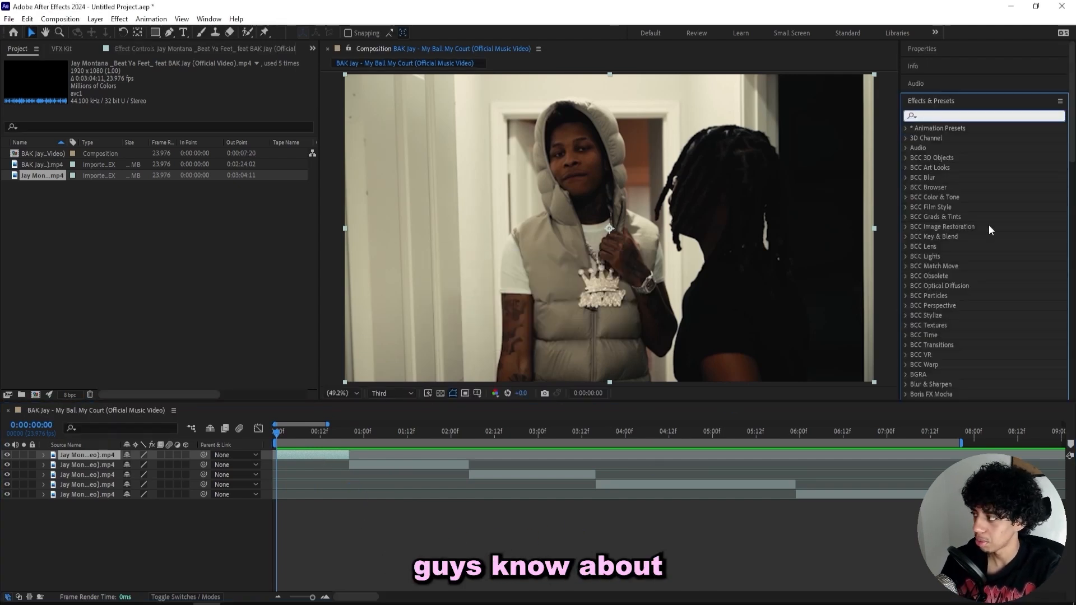
text(twixtor)
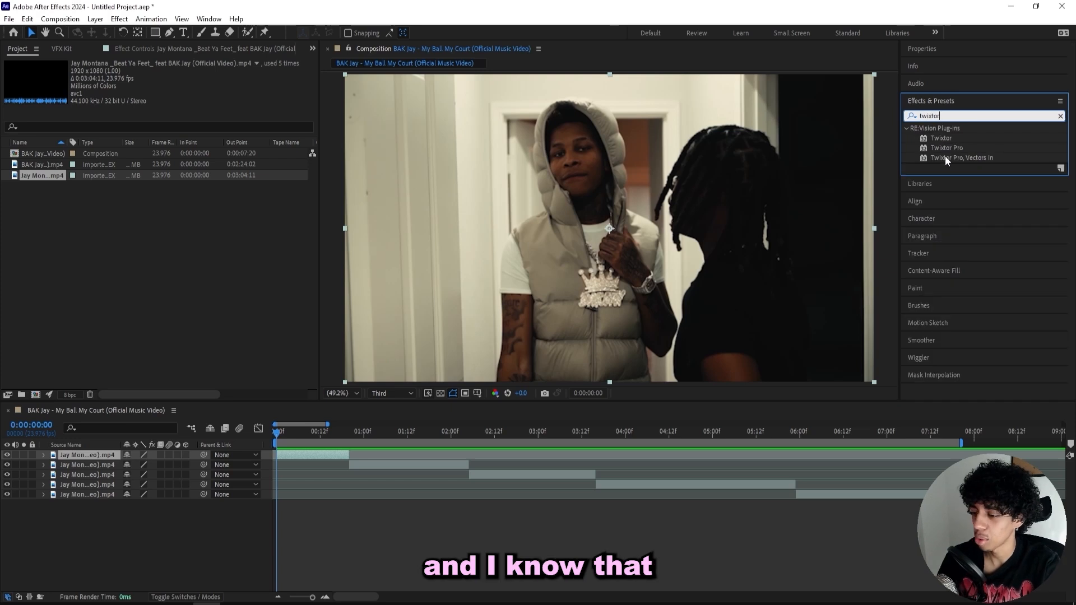
click(1059, 116)
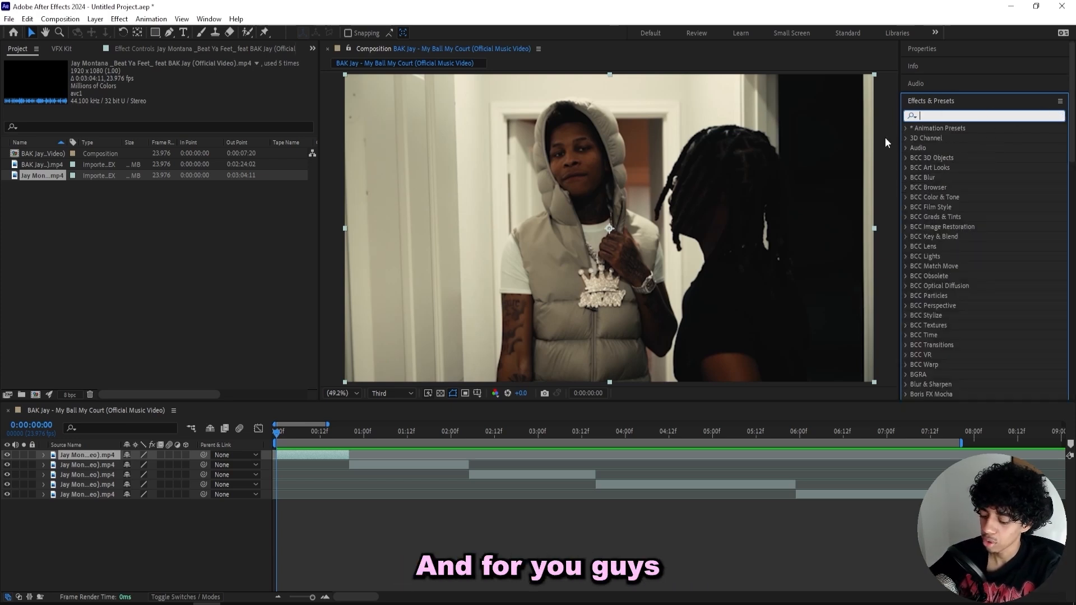
Apply the Timewarp effect to the first clip and keyframe its Speed at 100 on the first frame
text(timewarp)
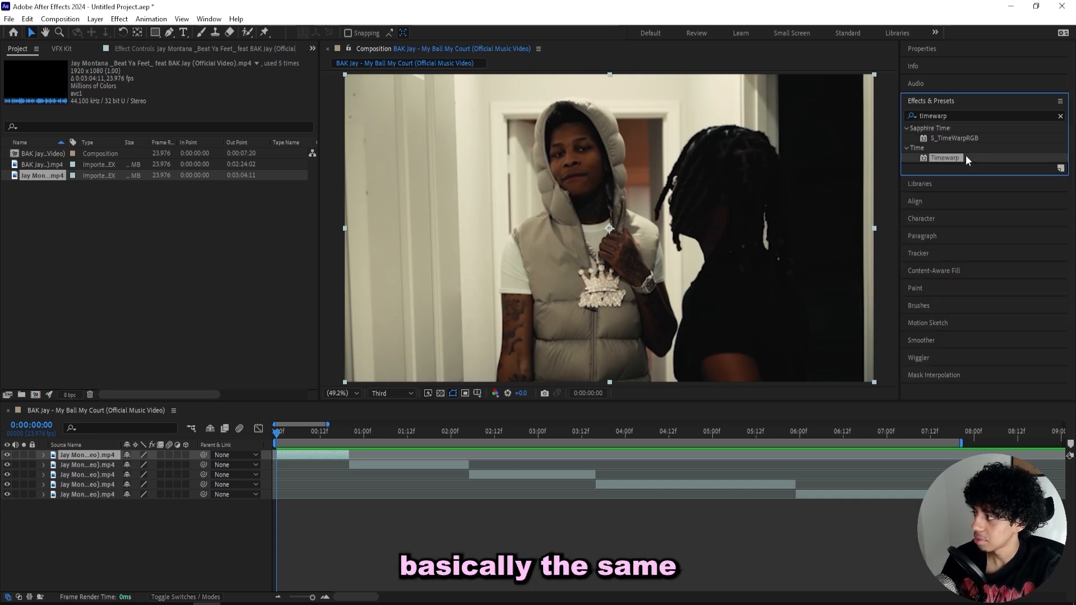
drag(965, 156, 399, 204)
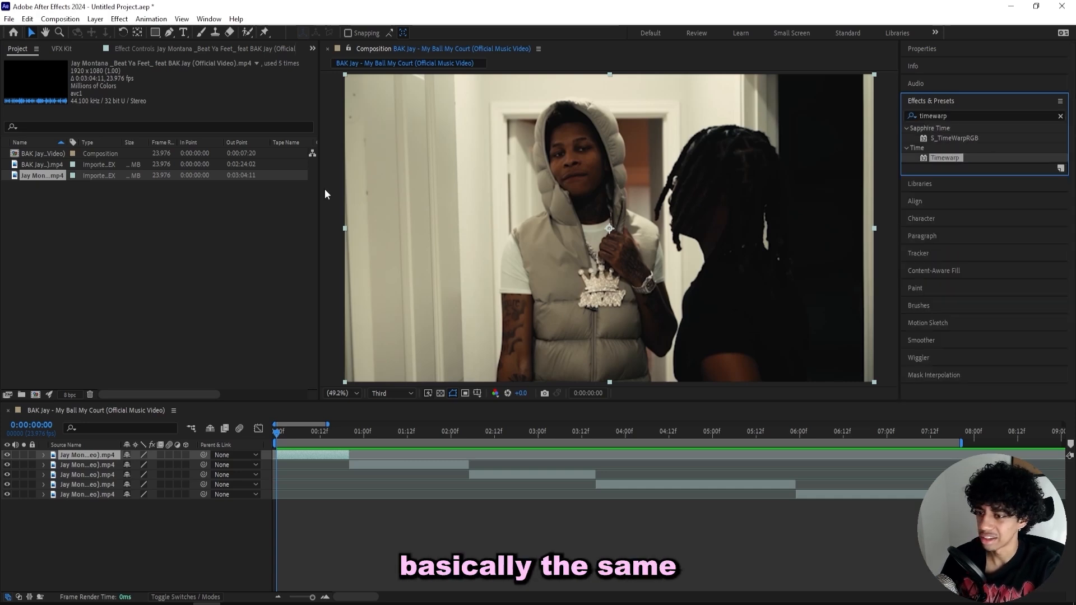
click(176, 103)
text(100)
key(Return)
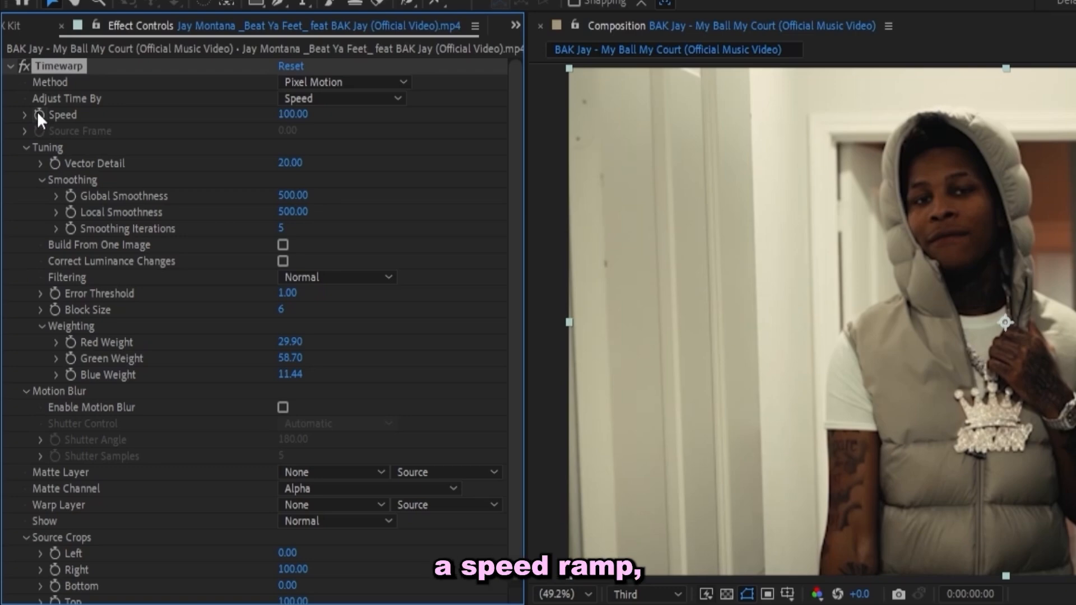
click(38, 113)
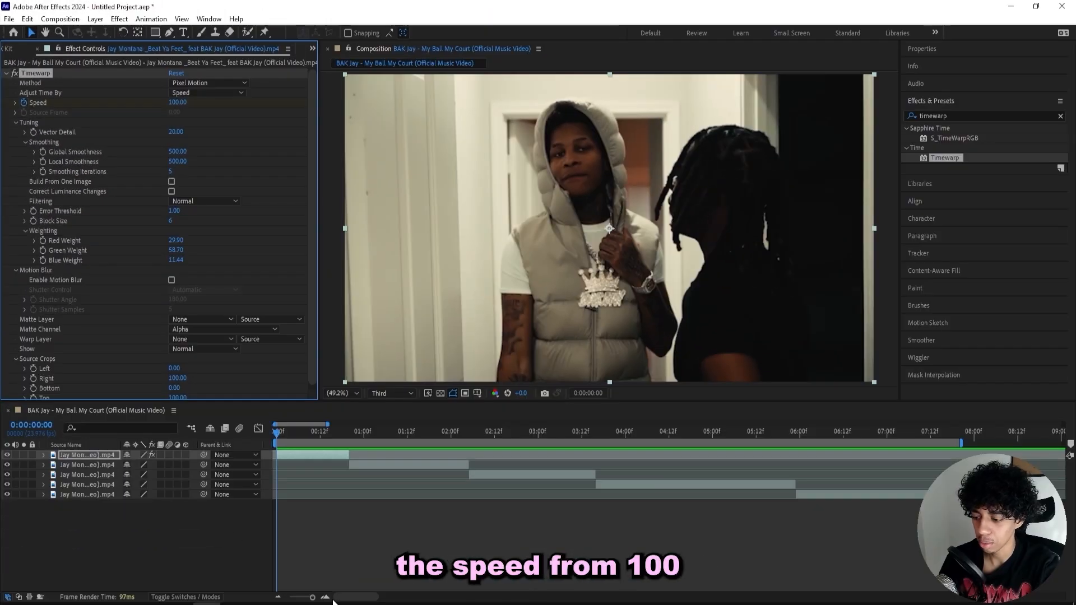
Keyframe Timewarp's Speed at 513 at 0:00:00:02 and preview the speed ramp
click(325, 597)
click(325, 597)
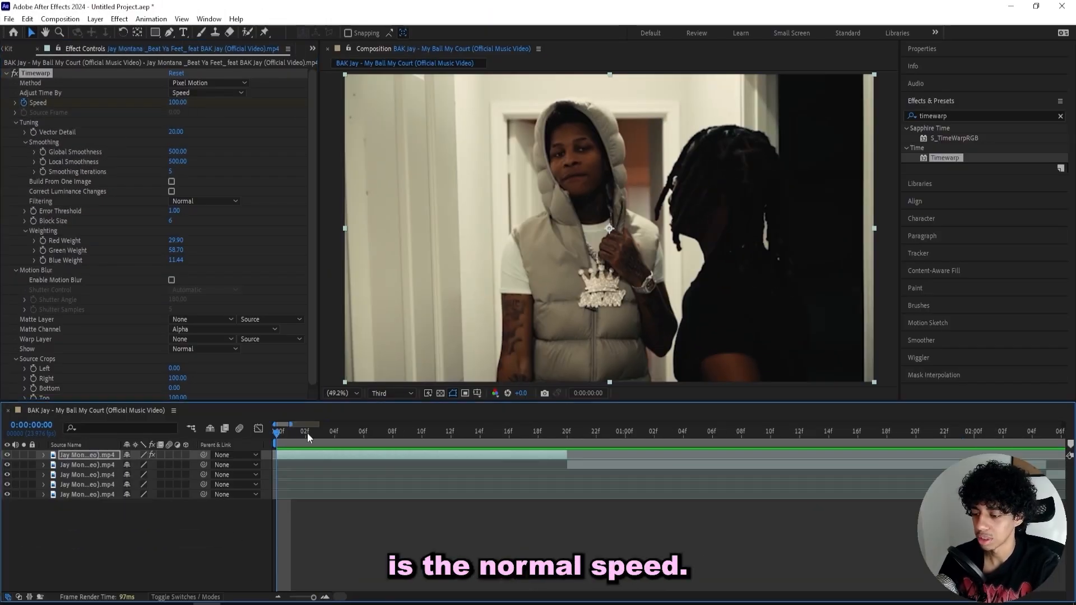
drag(288, 437, 299, 436)
drag(177, 104, 395, 91)
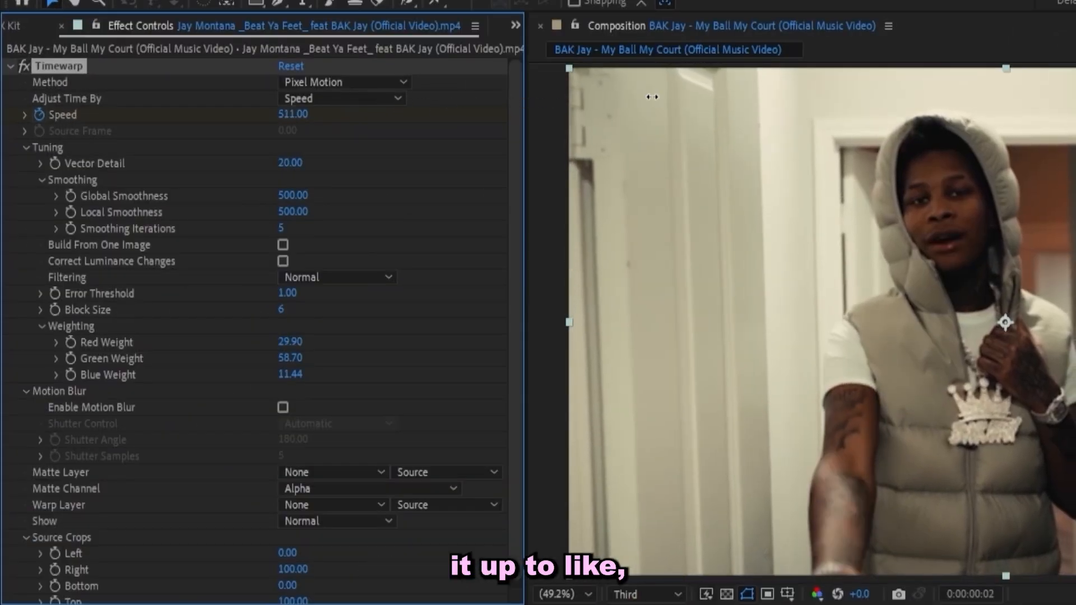
drag(651, 97, 654, 96)
key(space)
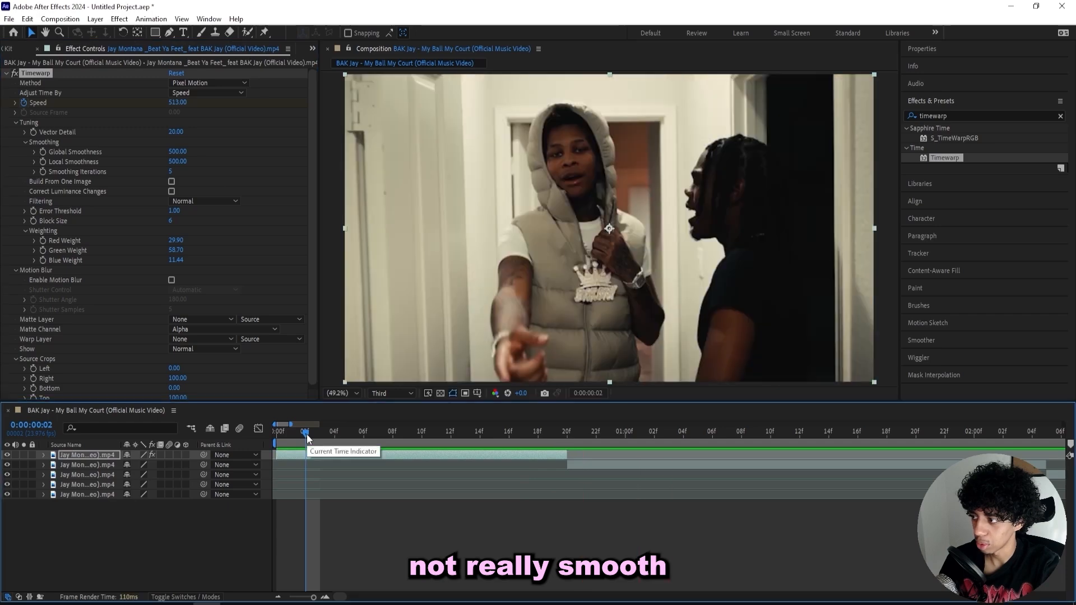
drag(307, 434, 322, 429)
key(space)
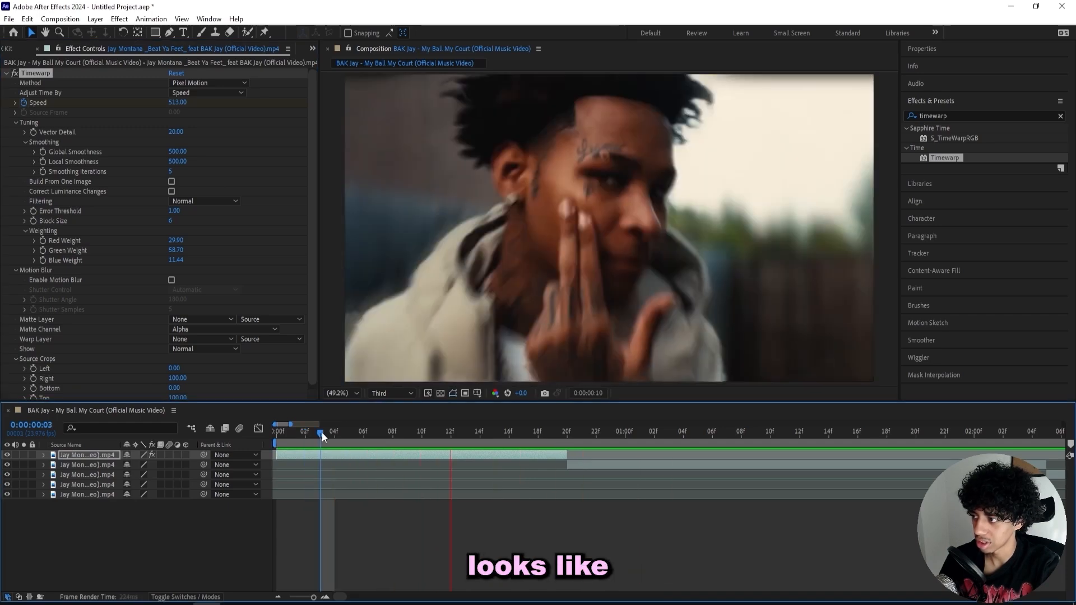
Enable Timewarp's motion blur with Manual shutter control, a Shutter Angle of 360 and 20 Shutter Samples
click(291, 432)
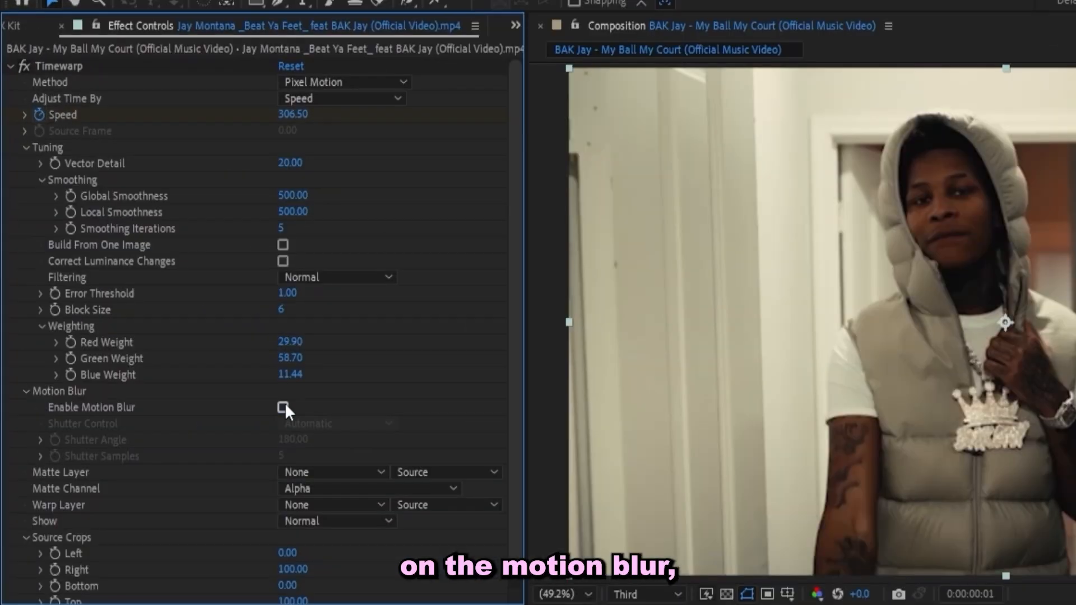
click(170, 280)
click(186, 290)
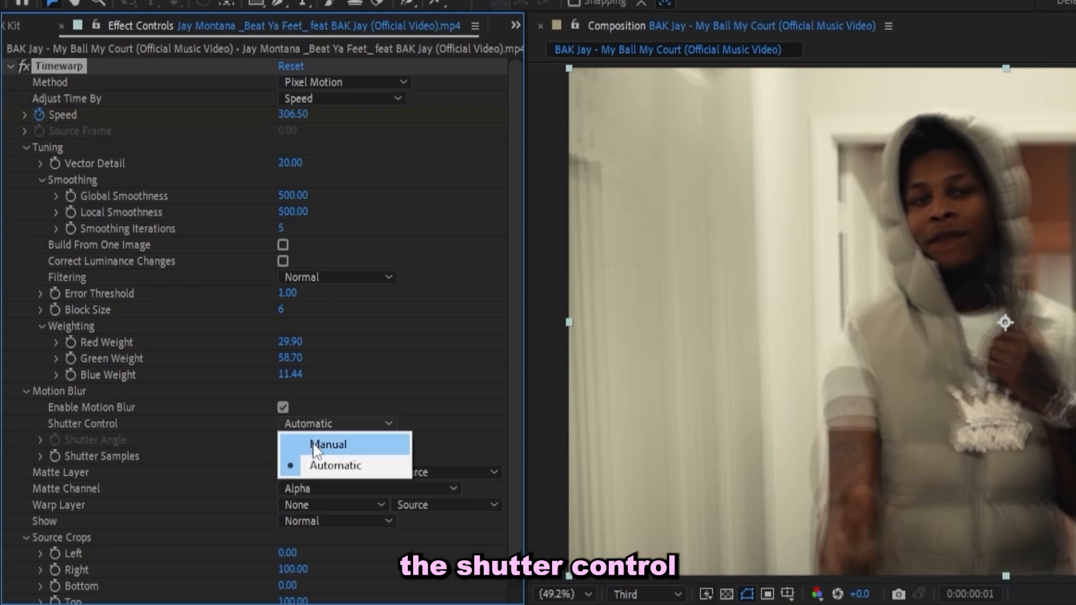
click(328, 444)
click(293, 441)
text(360)
key(Return)
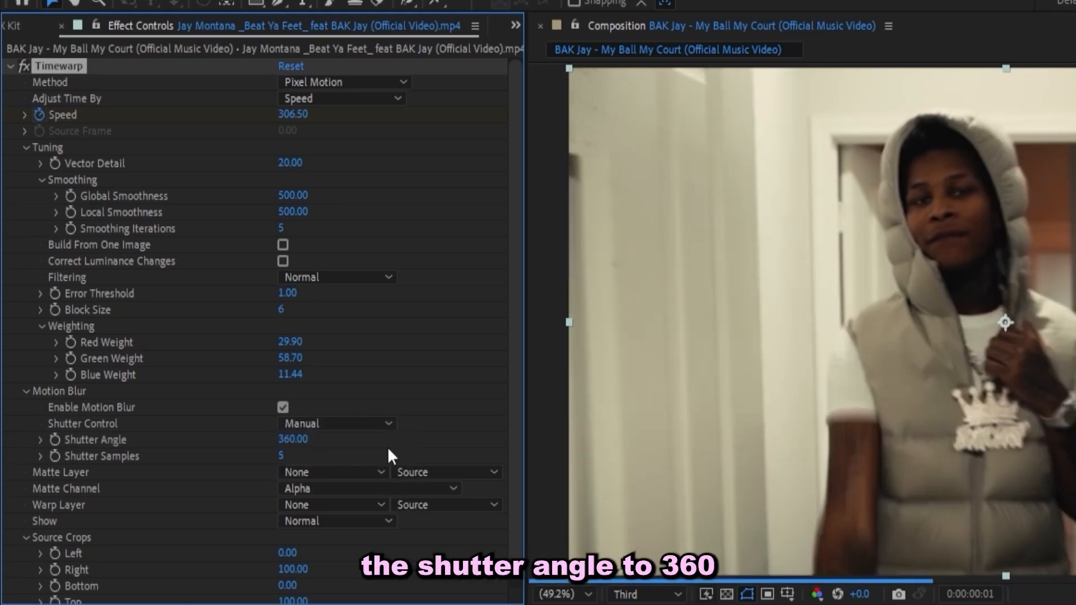
click(282, 454)
text(20)
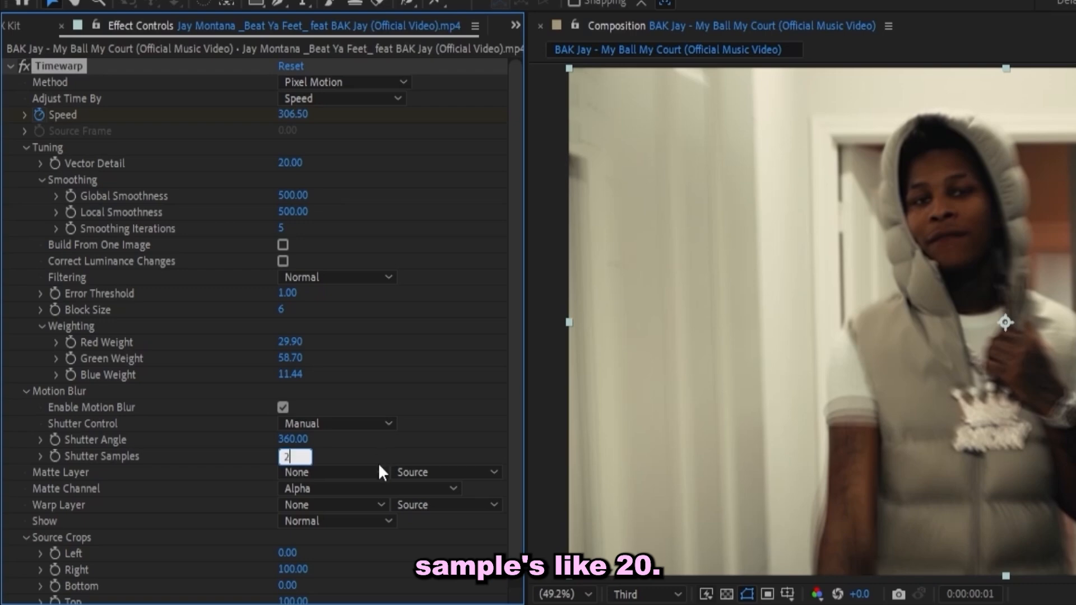
key(Return)
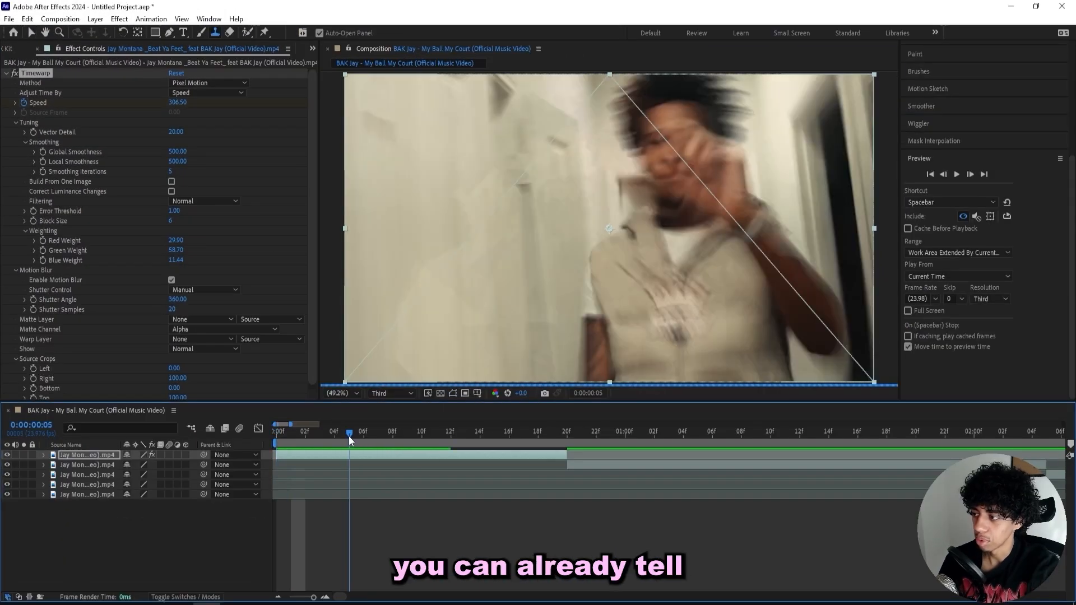
Set Timewarp's Shutter Angle to 180 and compare the blur on the frames of the clip
drag(349, 435, 392, 430)
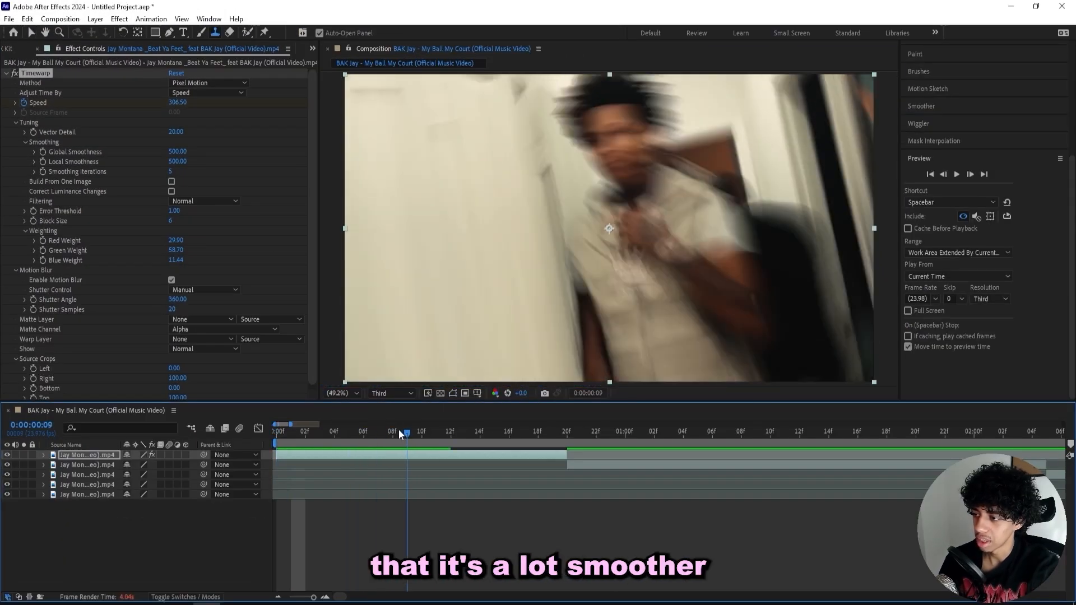
click(177, 299)
click(277, 270)
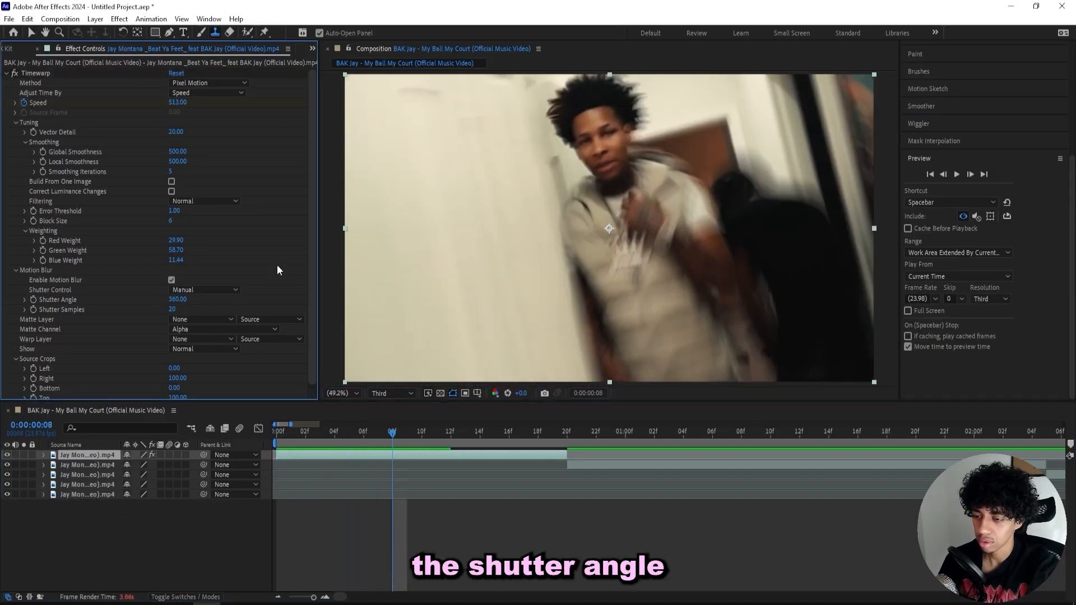
click(177, 299)
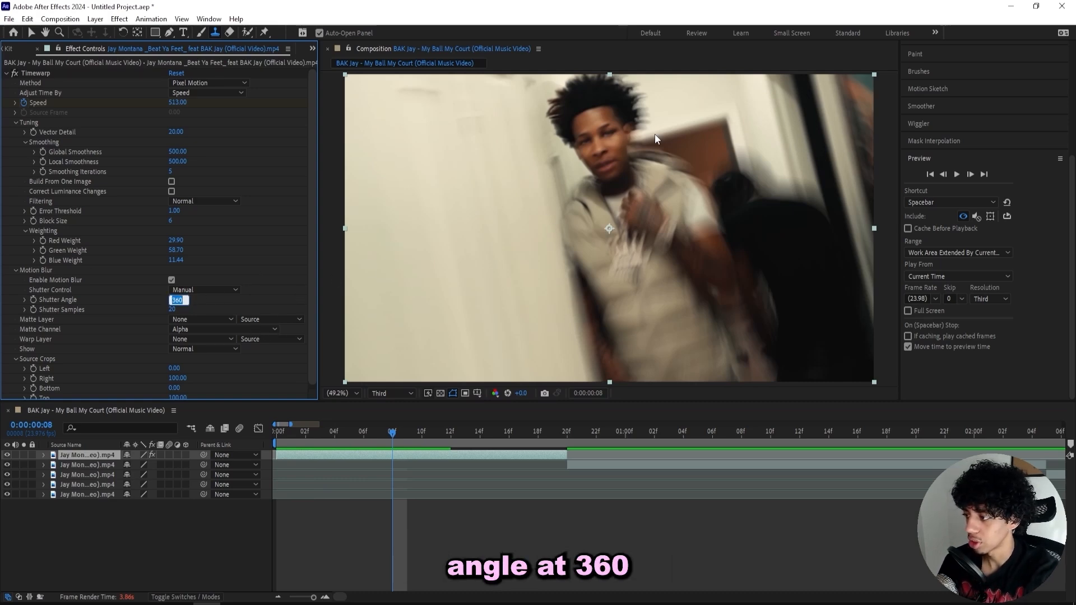
text(180)
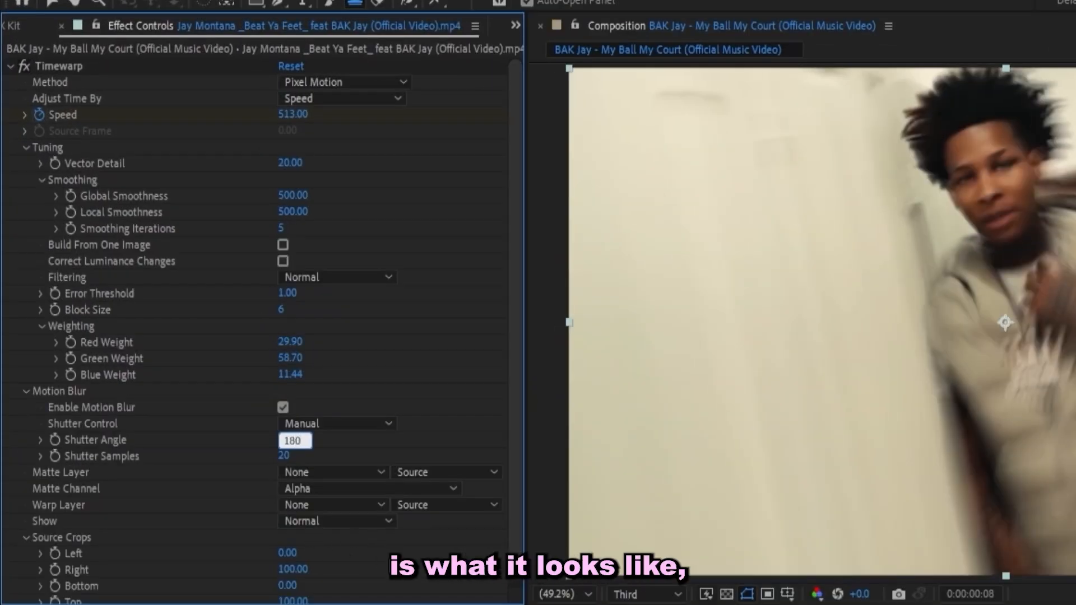
key(Return)
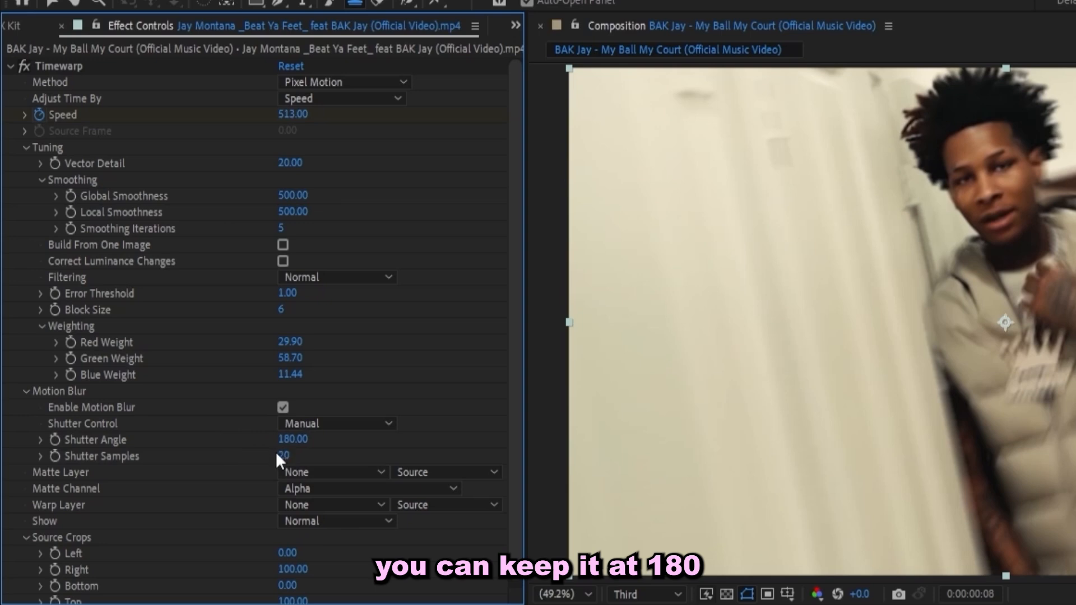
drag(650, 604, 611, 604)
Replace the Timewarp effect on the first clip with the Twixtor effect
click(58, 66)
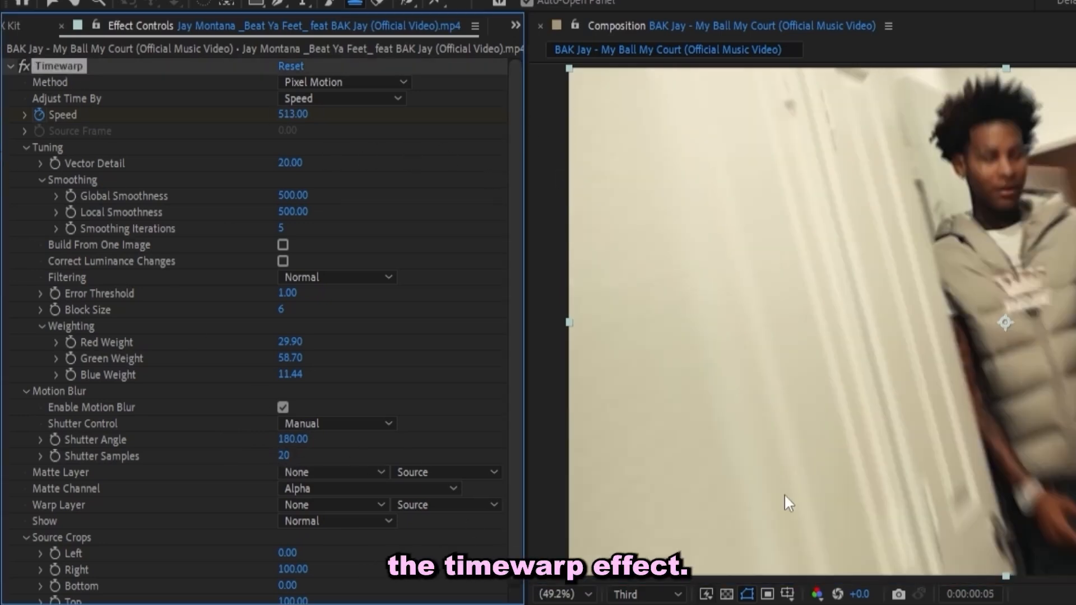
key(Delete)
key(ctrl+space)
text(twixtor)
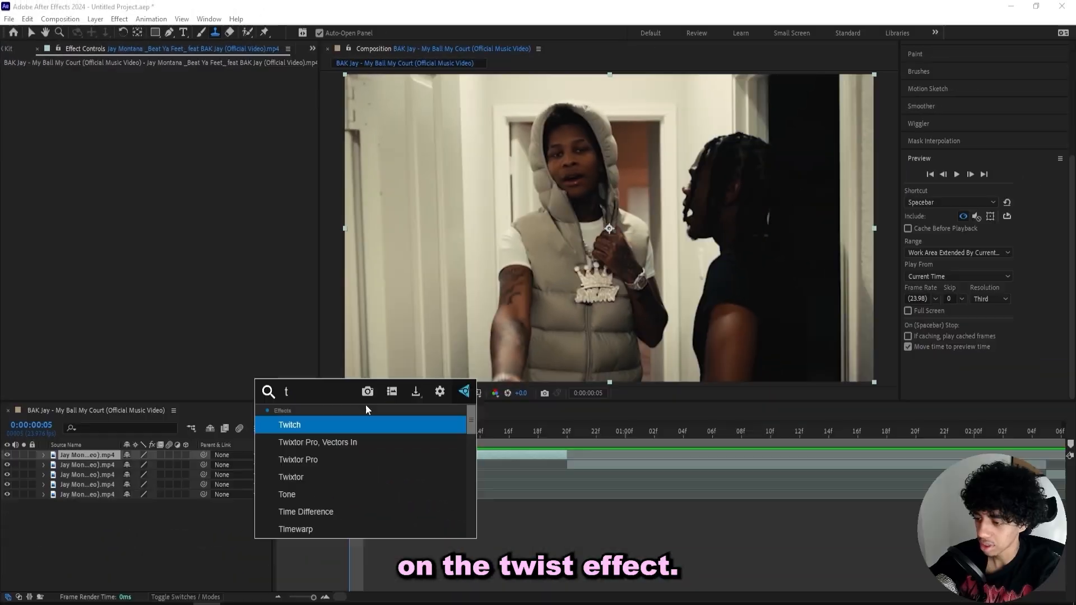
click(303, 459)
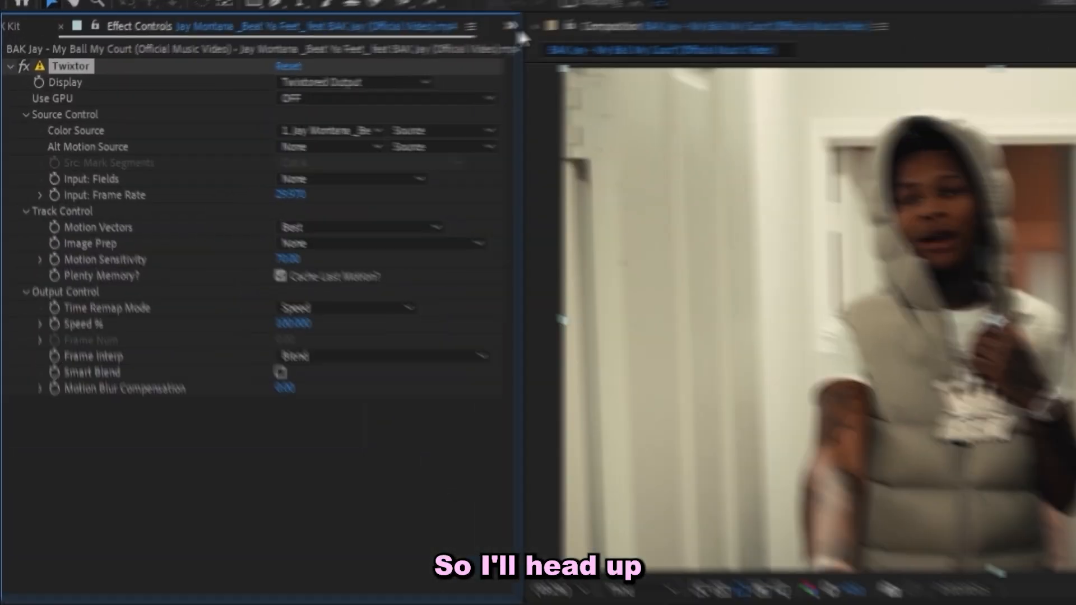
Check the source clip's frame rate in the project and set Twixtor's Input: Frame Rate to 23.976
click(312, 49)
click(546, 51)
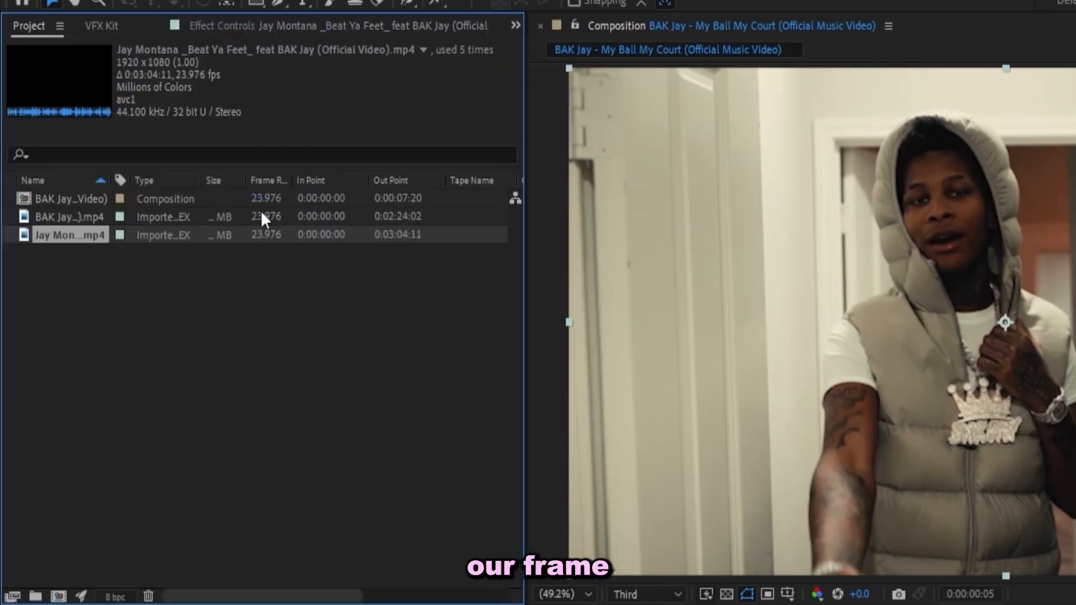
click(514, 26)
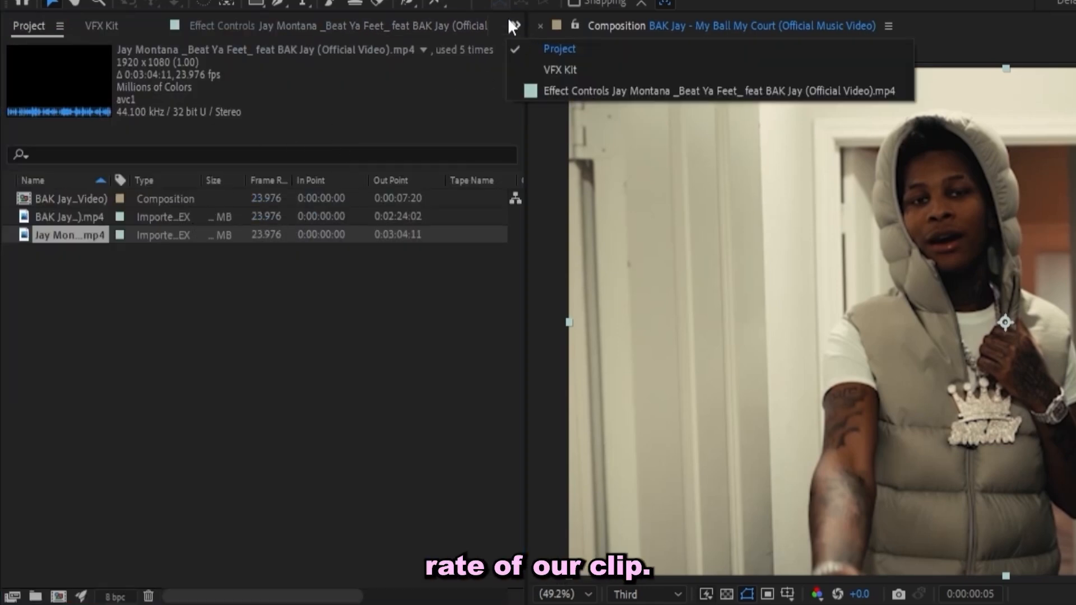
click(550, 90)
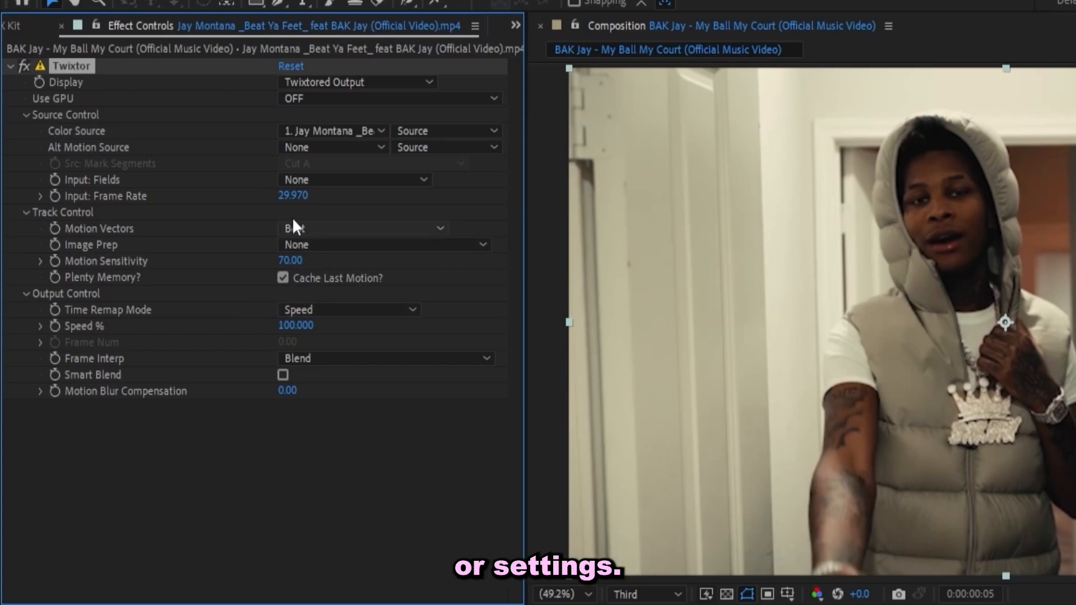
click(291, 195)
text(23)
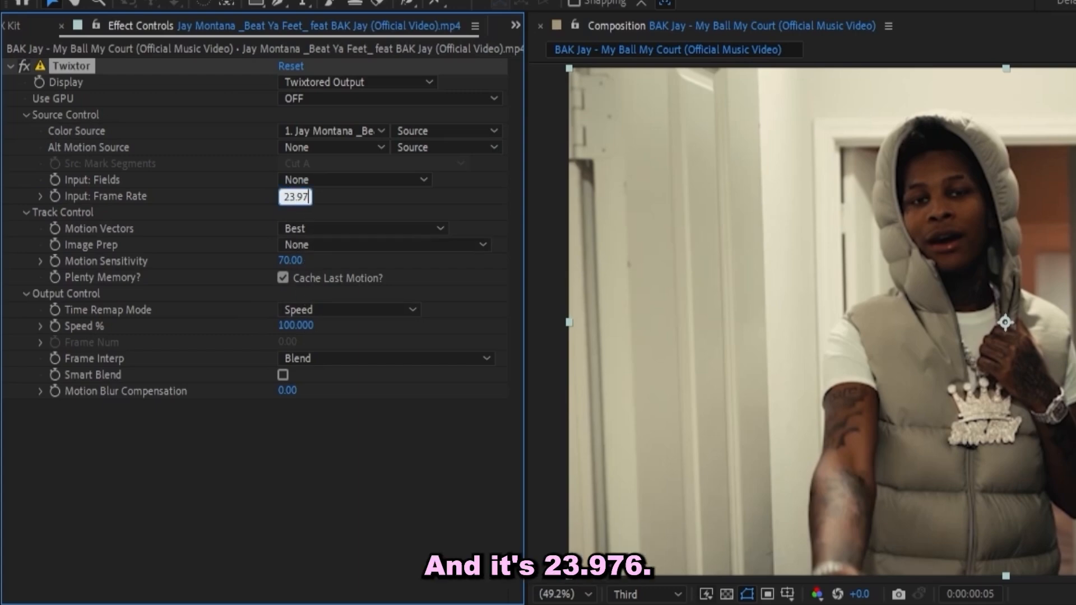
key(Return)
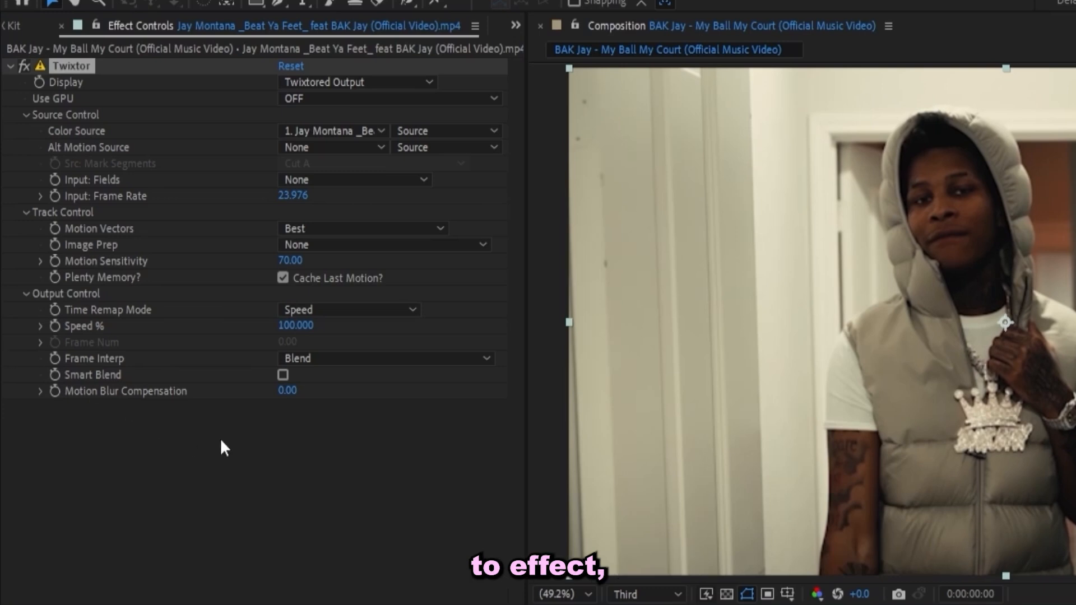
Set Twixtor's Motion Blur Compensation to 0.35
click(287, 390)
key(BackSpace)
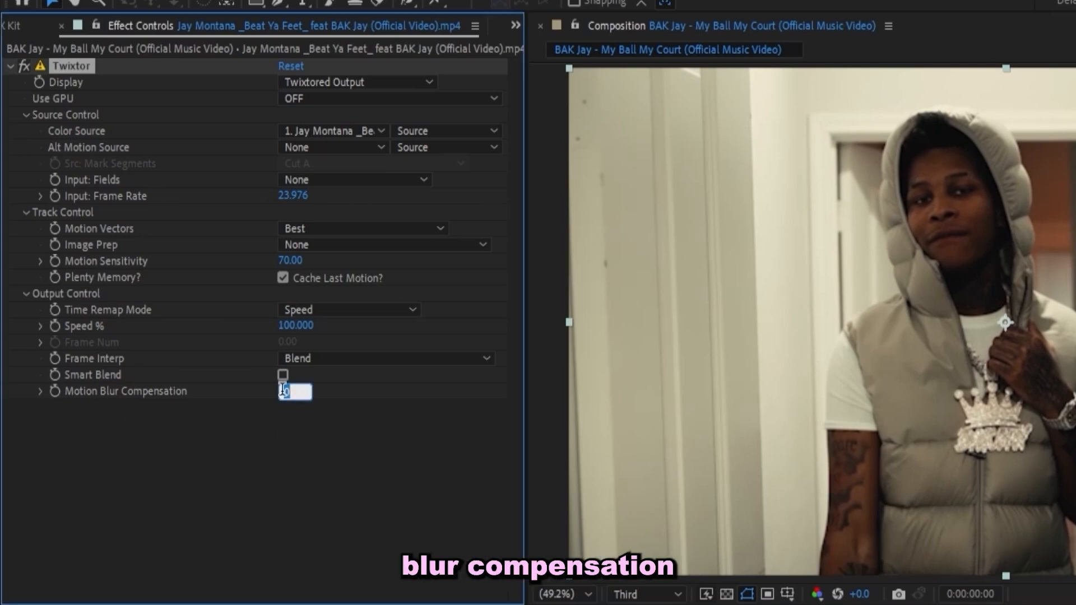
key(Return)
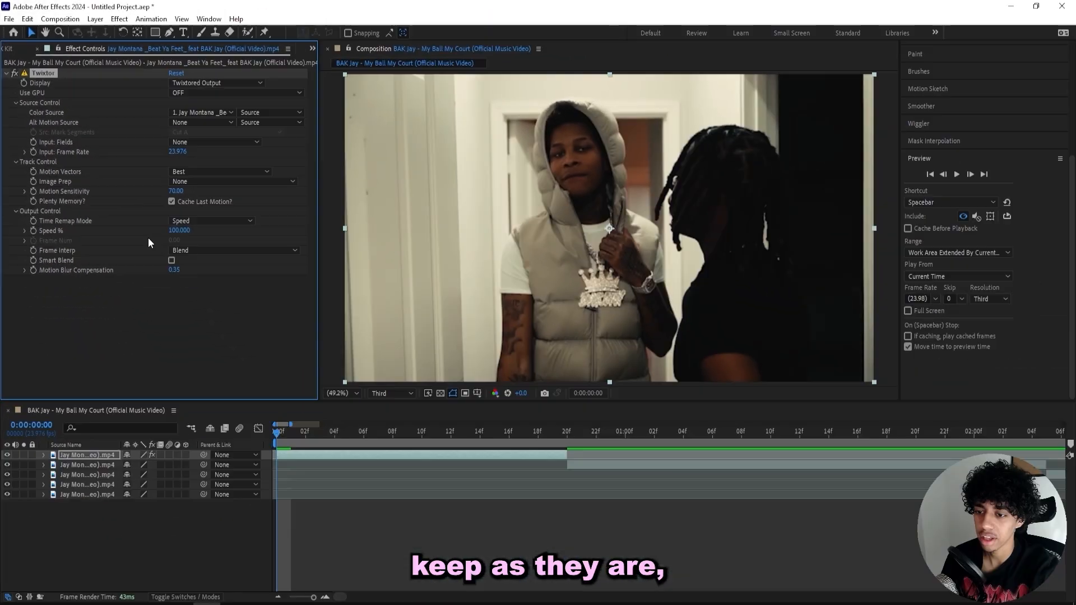
Keyframe Twixtor's Speed % at 100 on the first frame and at 260 at 0:00:00:01
click(54, 324)
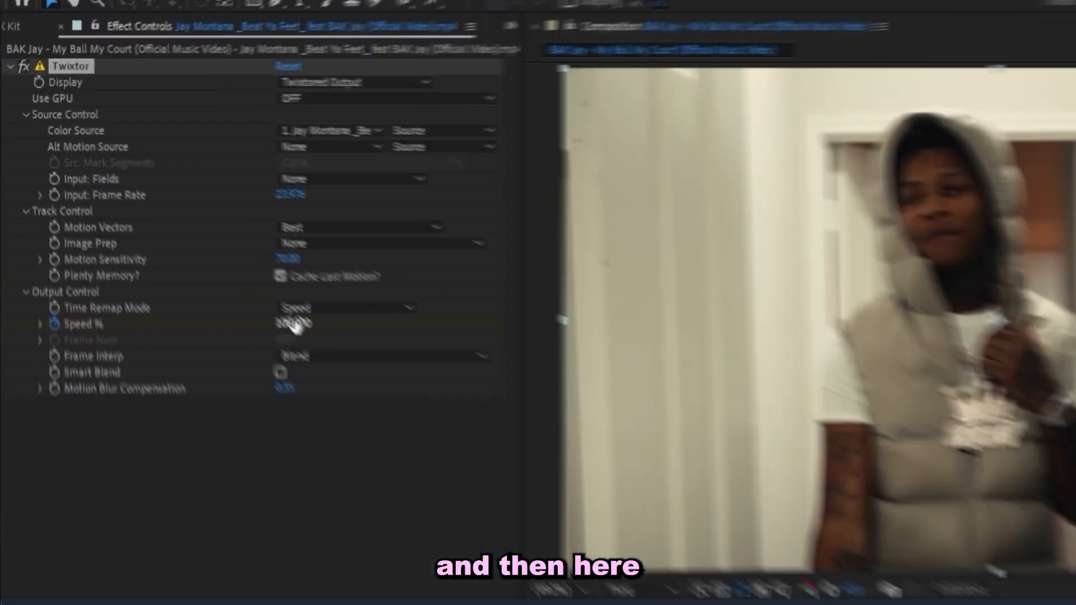
drag(294, 325, 339, 325)
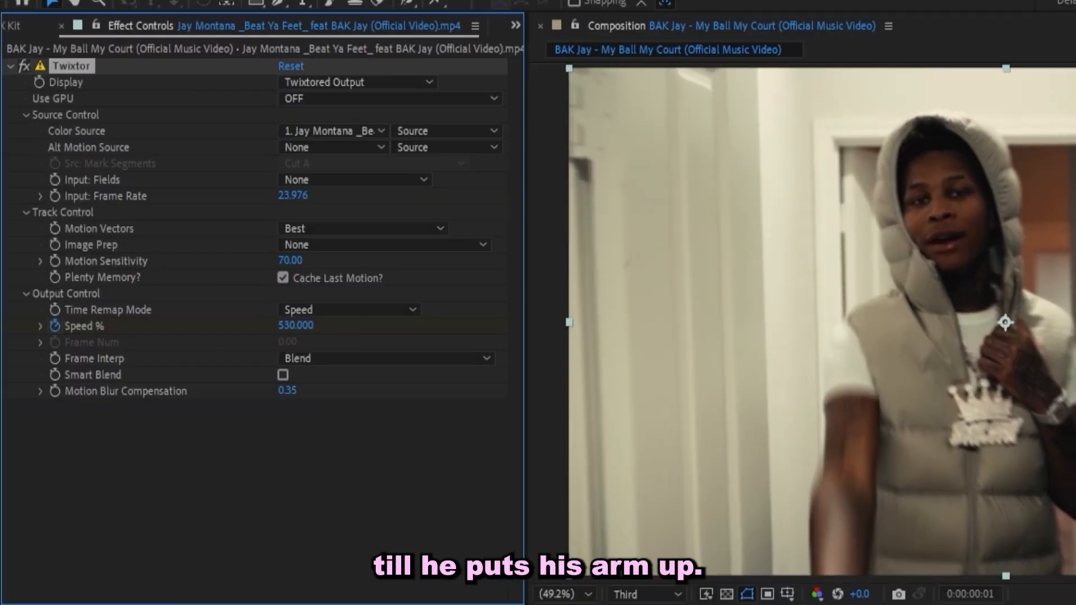
drag(301, 331, 271, 329)
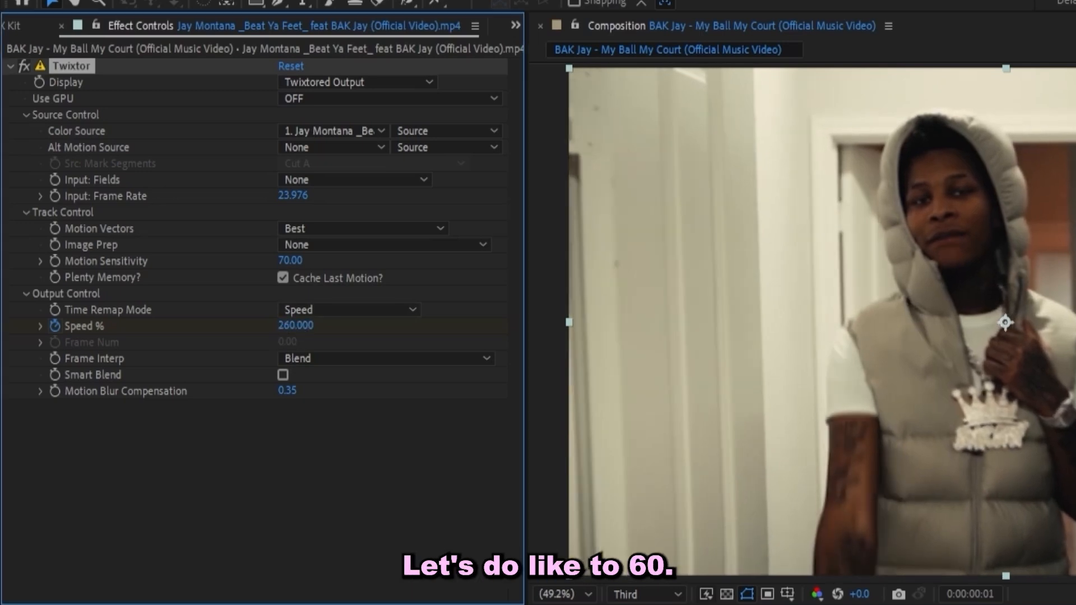
Keyframe Twixtor's Speed % at 25 at 0:00:00:05 and copy the keyframe from 0:00:00:01 to 0:00:00:04
click(295, 326)
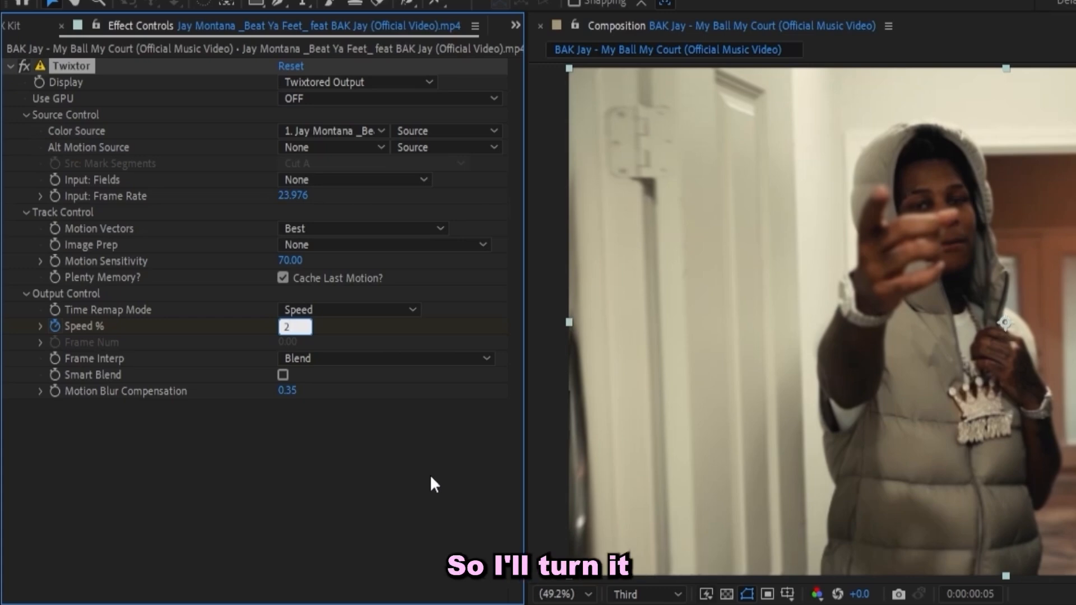
key(Return)
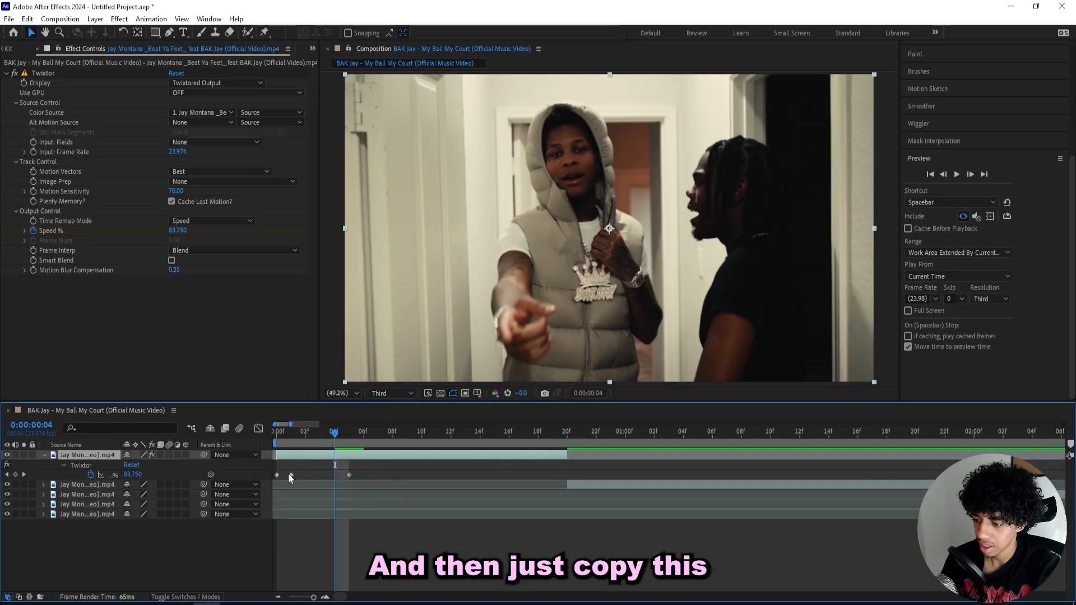
click(291, 475)
key(ctrl+c)
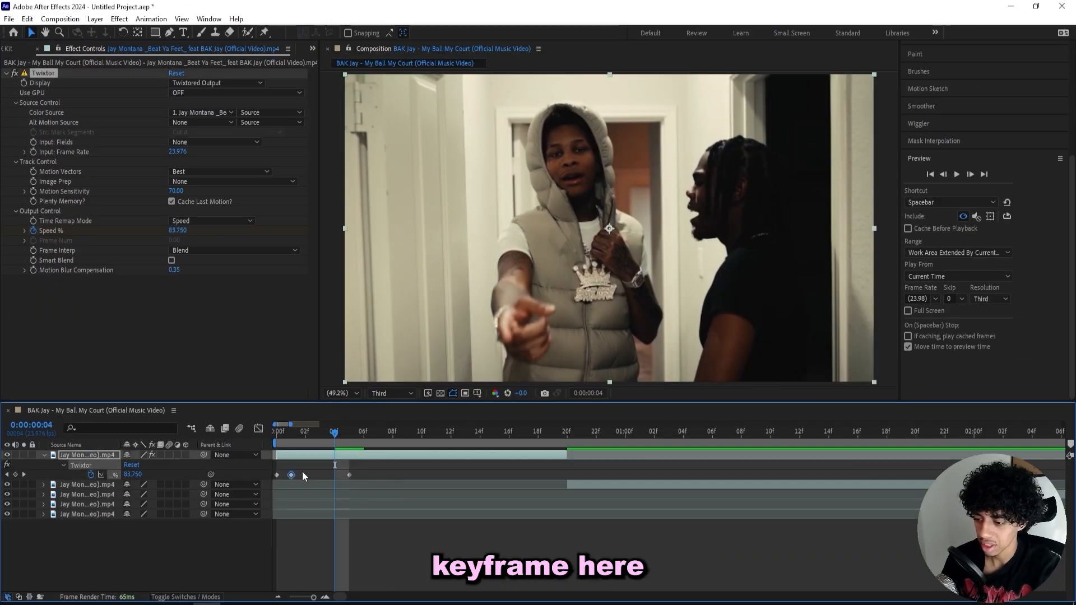
key(ctrl+v)
Preview the first clip's speed ramp and examine the frame blending up close around 0:00:00:08, then fit the view again
drag(338, 431, 223, 435)
key(space)
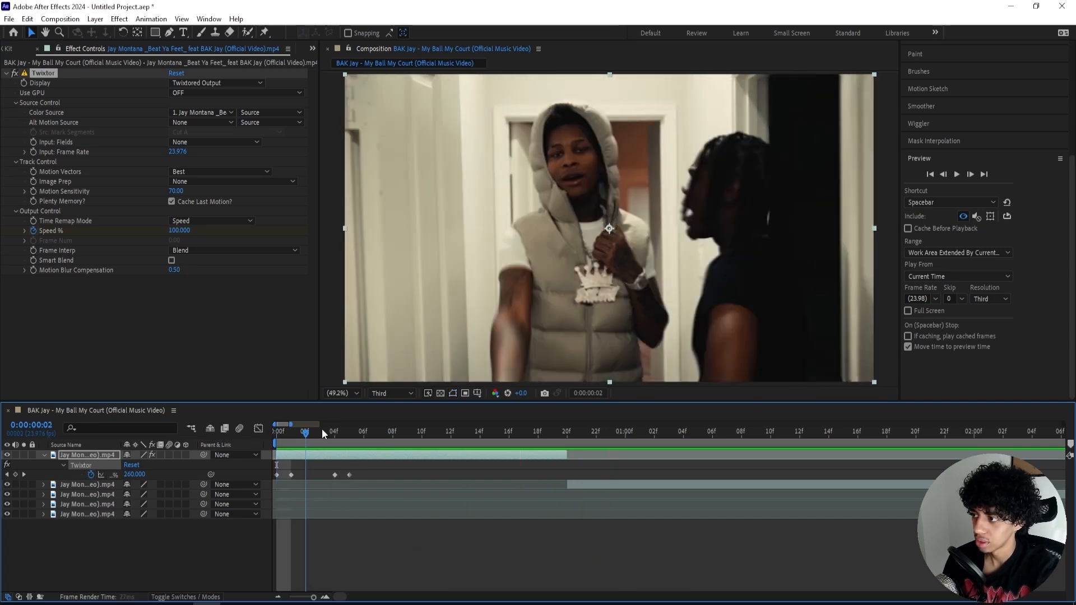
mouse_move(396, 430)
mouse_down()
mouse_move(456, 416)
mouse_move(393, 415)
mouse_up()
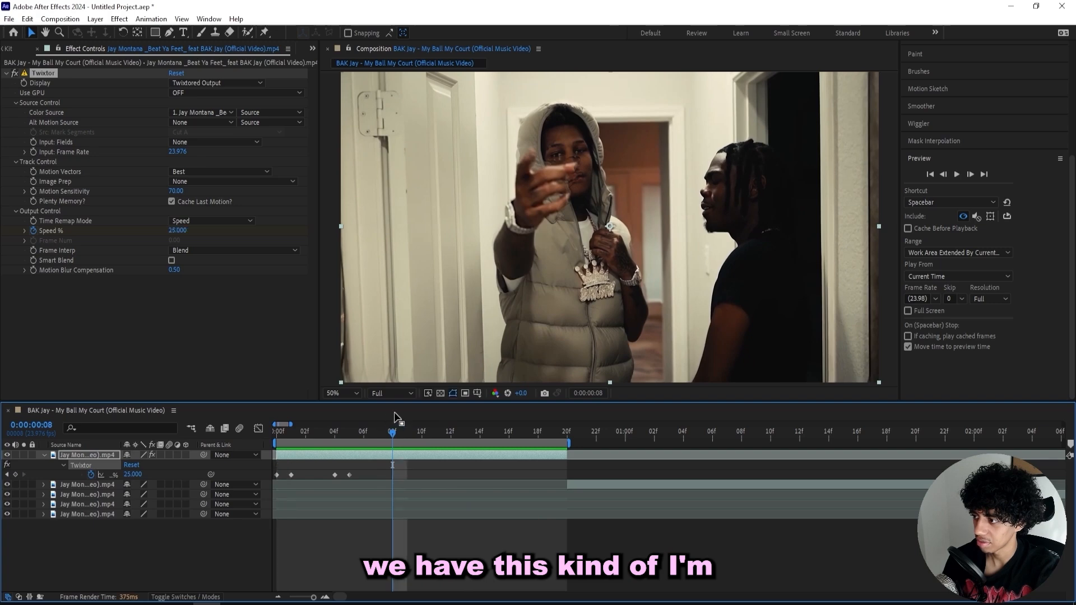
scroll(570, 168, up, 2)
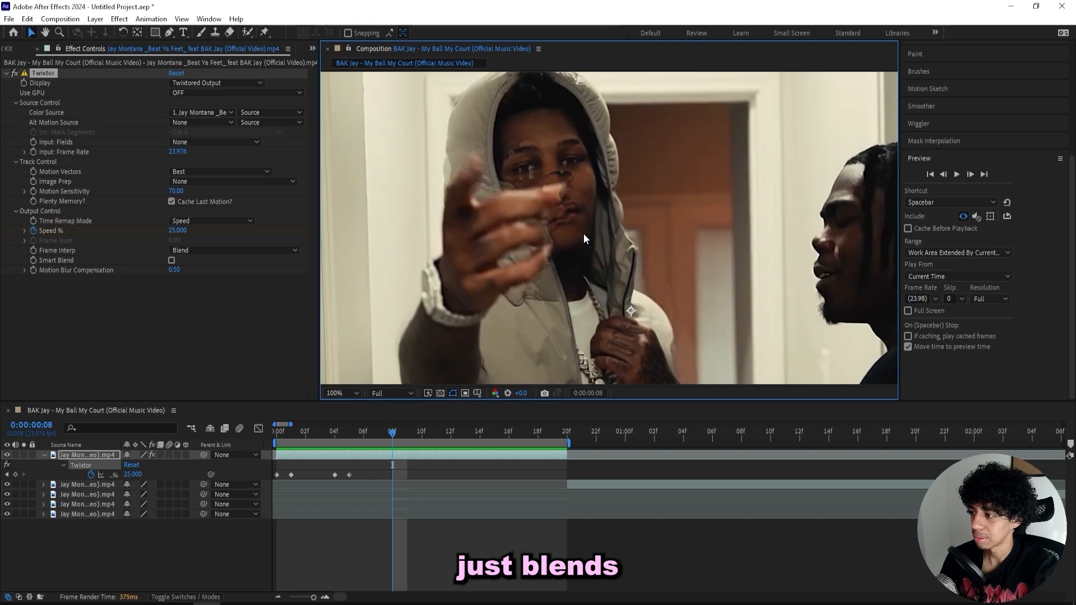
key(space)
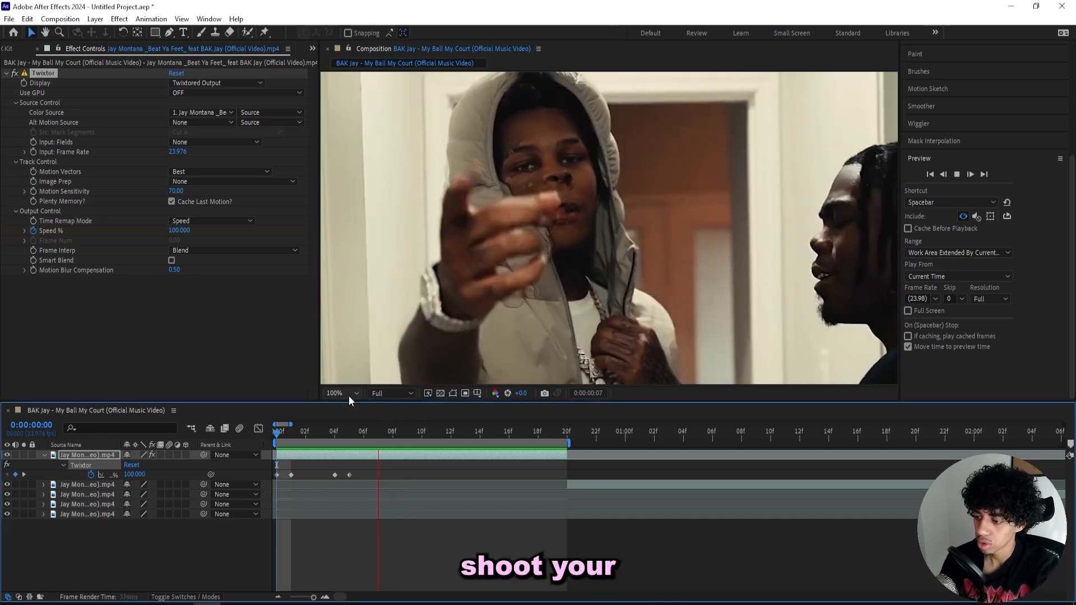
click(343, 393)
click(341, 189)
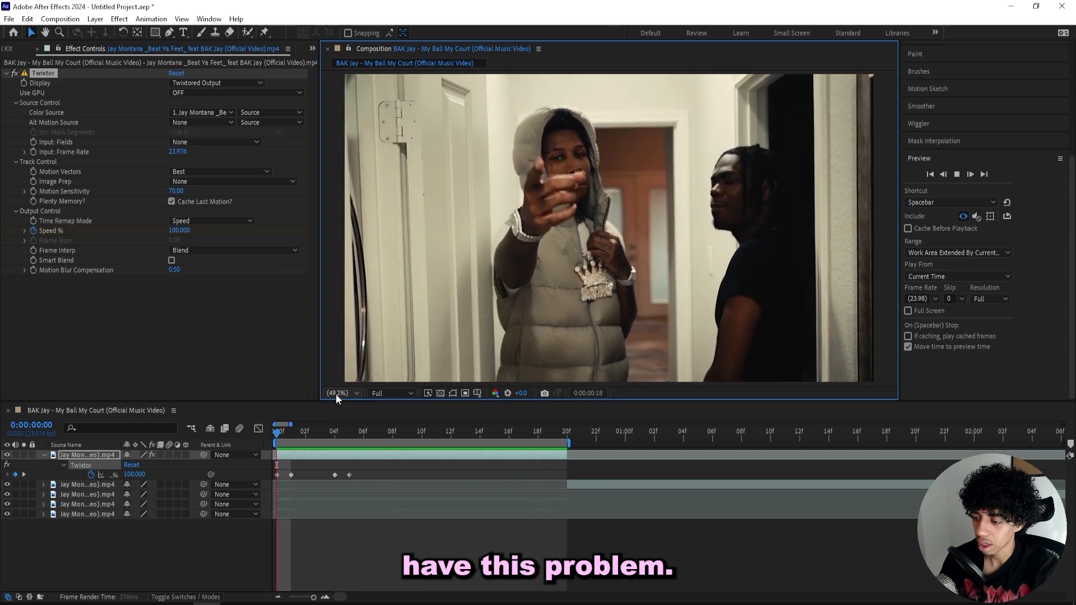
click(352, 432)
drag(351, 431, 379, 428)
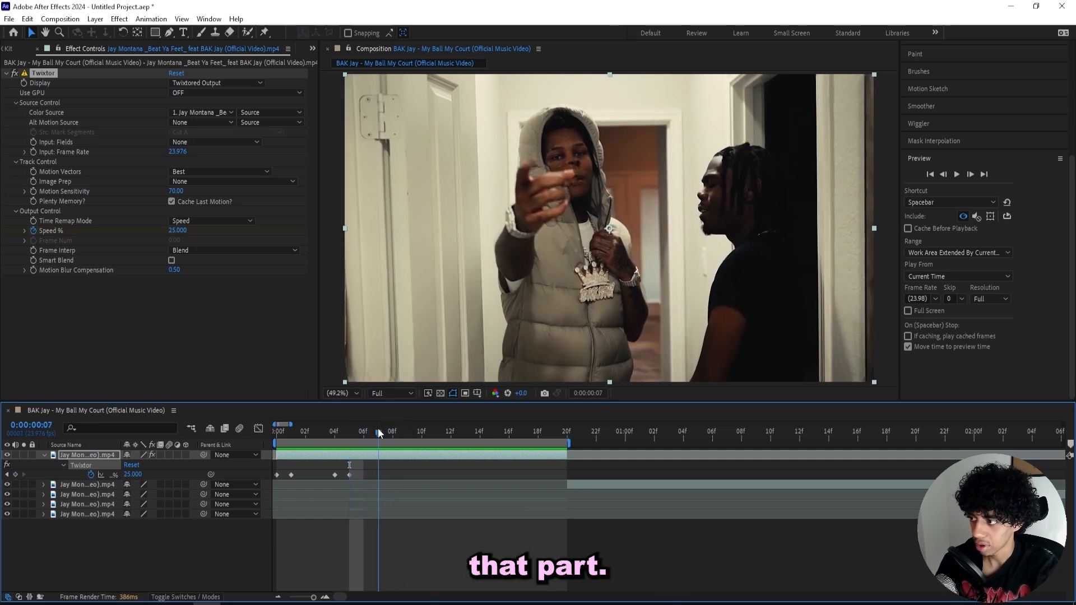
click(178, 230)
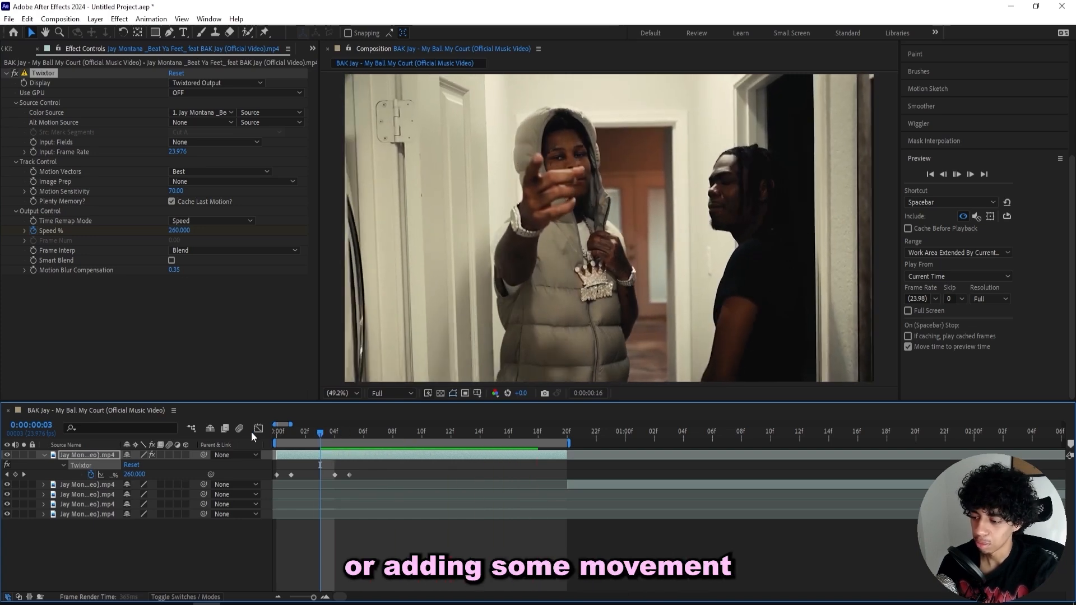
Keyframe the first clip's Speed % at 25 at 0:00:00:10 and at 200 at 0:00:00:12
key(space)
drag(429, 436, 507, 433)
key(ctrl+v)
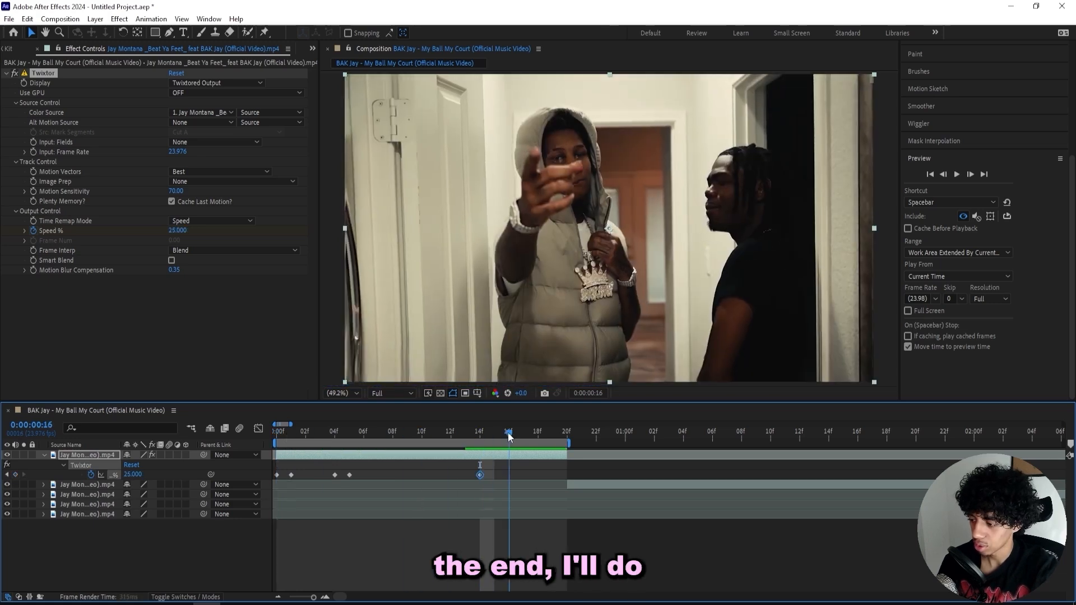
drag(142, 474, 141, 471)
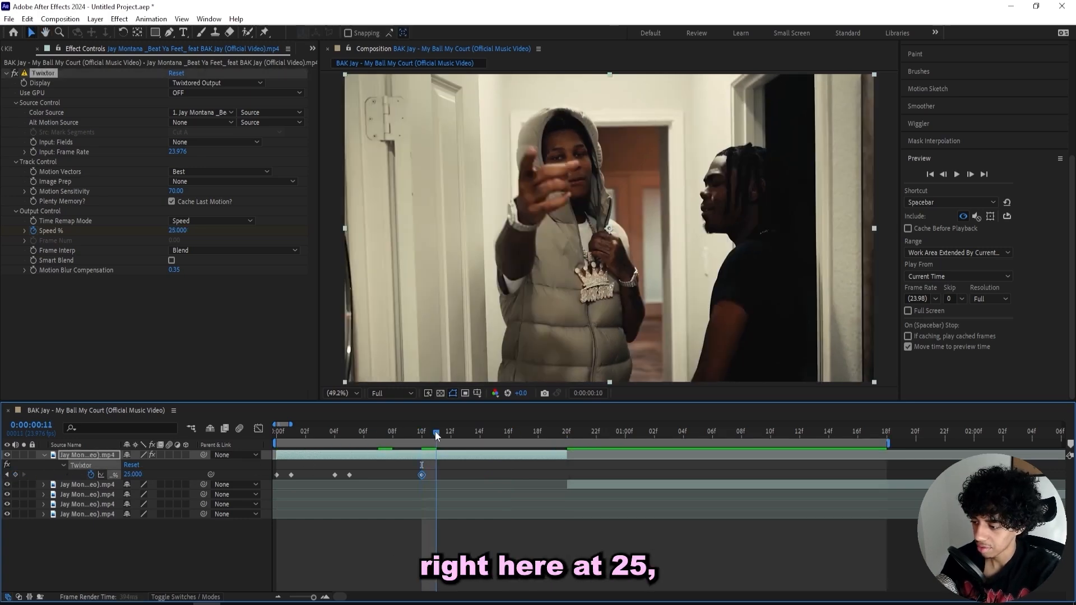
click(451, 437)
drag(140, 473, 174, 473)
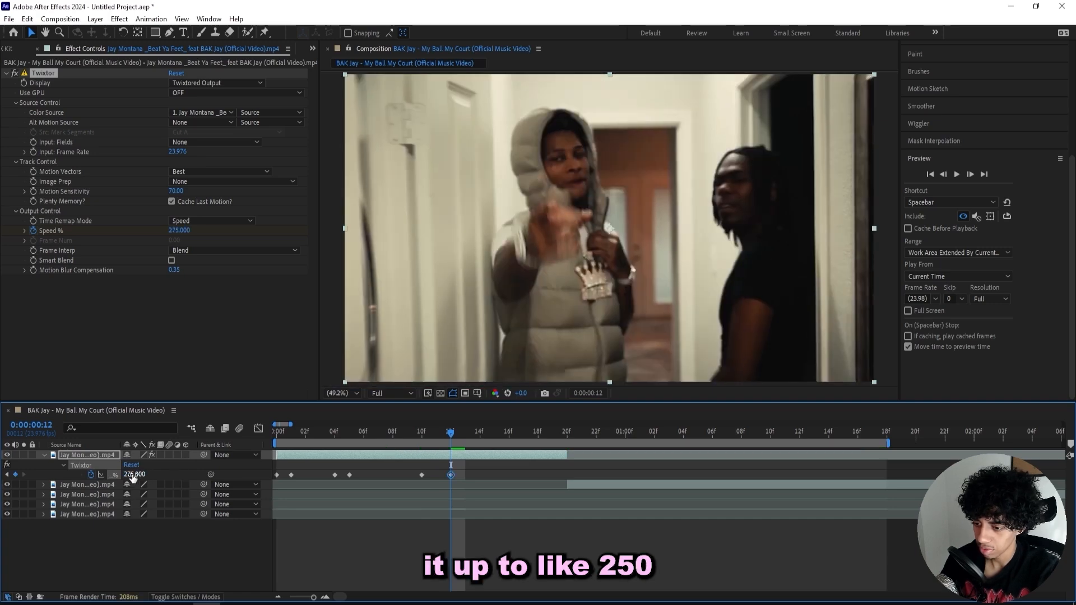
text(200)
key(Return)
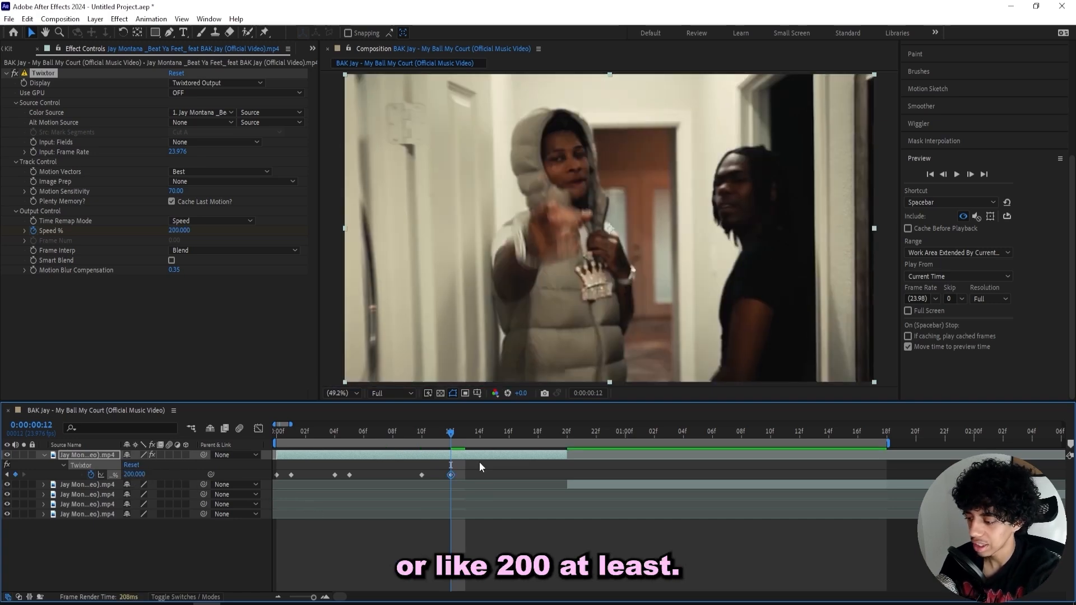
Cut the first clip at 0:00:00:15, delete the remainder, and make the second clip start at that frame
drag(454, 432, 492, 431)
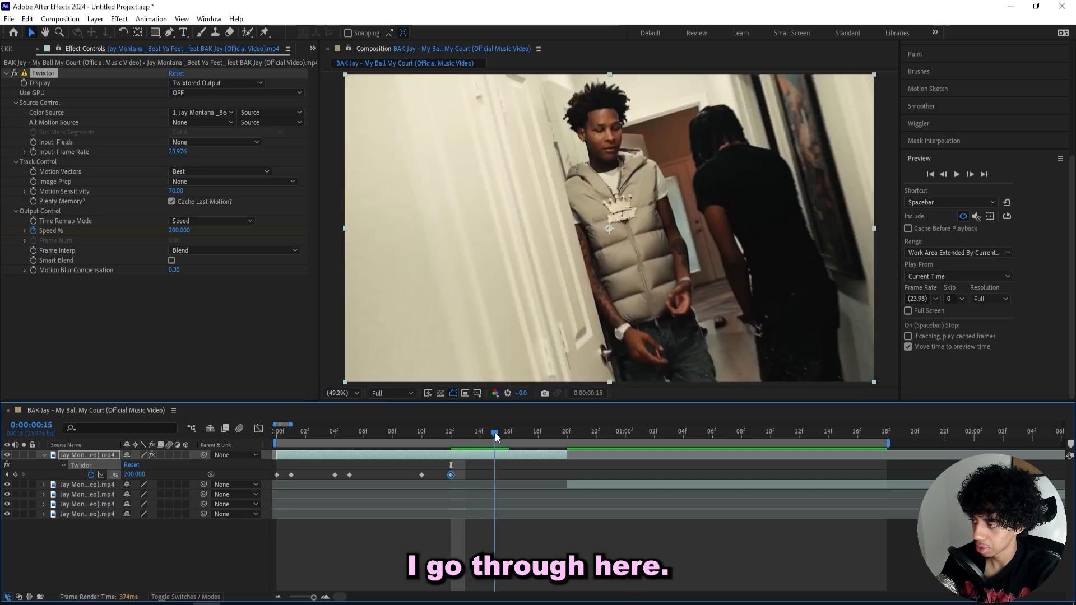
key(ctrl+shift+d)
key(Delete)
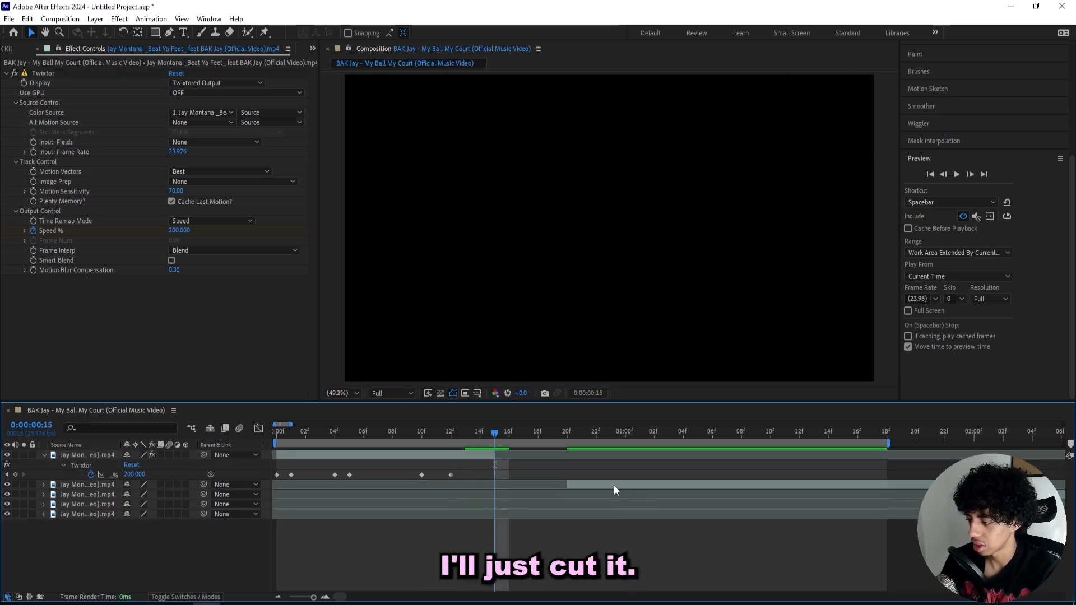
key(Home)
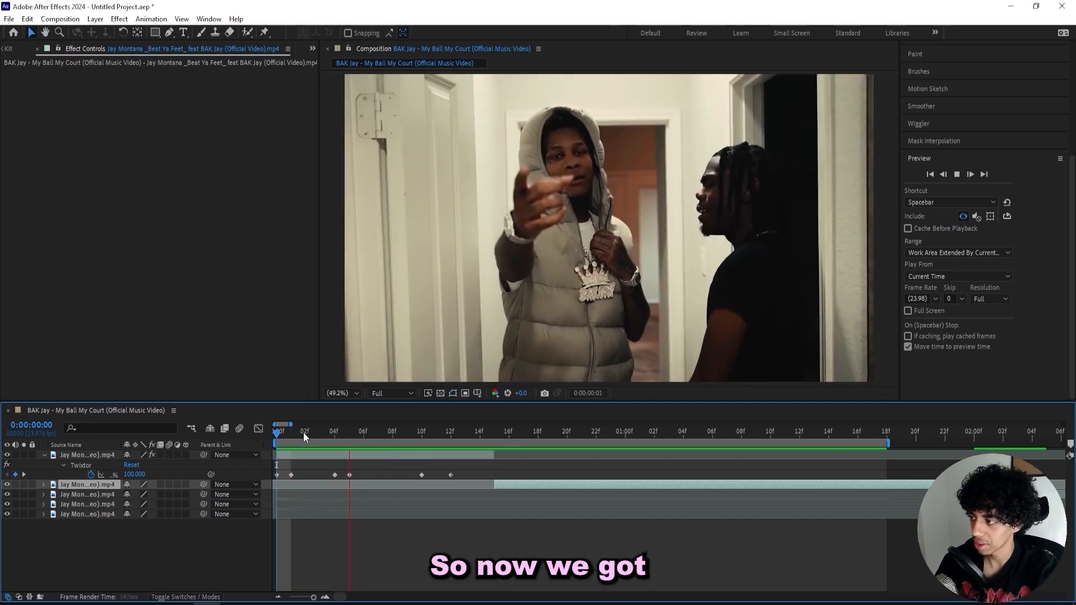
Apply the Twixtor effect to the second clip at its first frame, 0:00:00:15
click(469, 438)
click(485, 455)
mouse_move(487, 435)
mouse_down()
mouse_move(509, 433)
mouse_move(496, 432)
mouse_up()
text(twixyor)
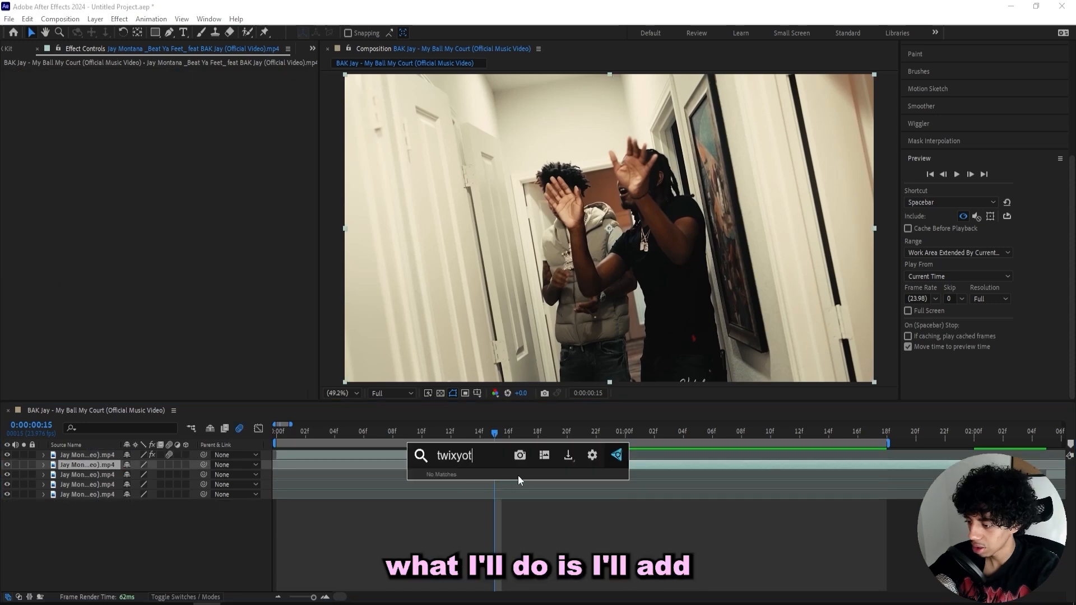
key(BackSpace)
key(BackSpace)
key(BackSpace)
text(tor)
key(Down)
key(Down)
key(Return)
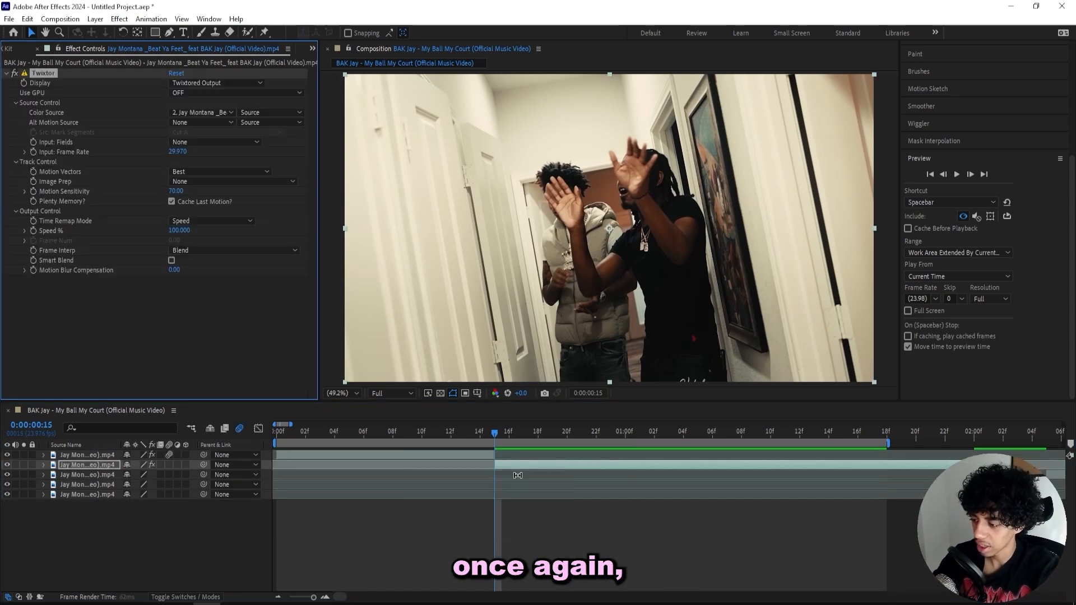
Set the second clip's Twixtor Input: Frame Rate to 23.976
click(177, 149)
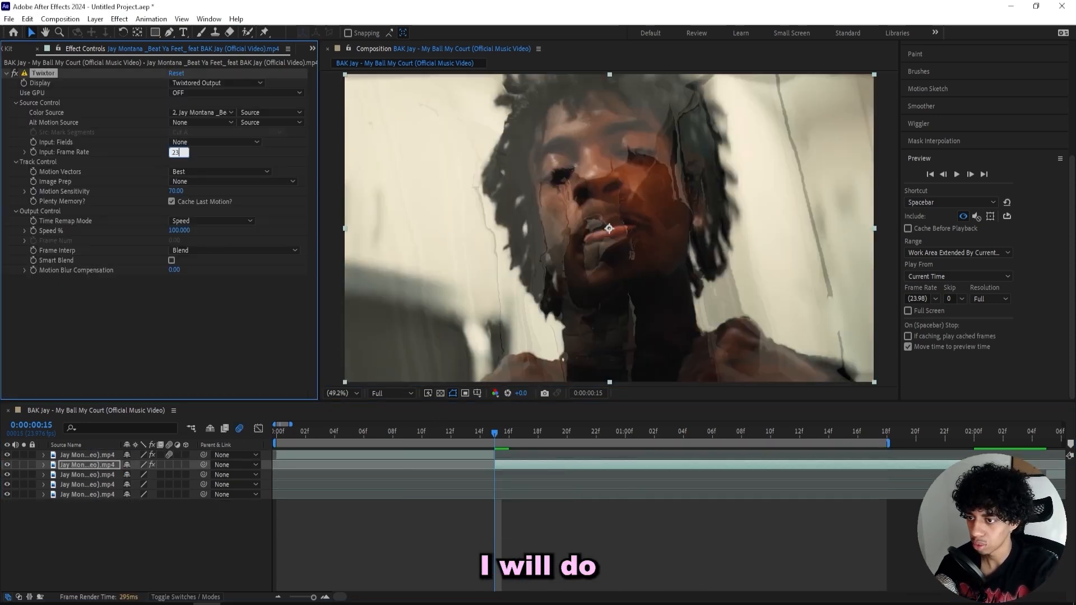
text(23.976)
key(Return)
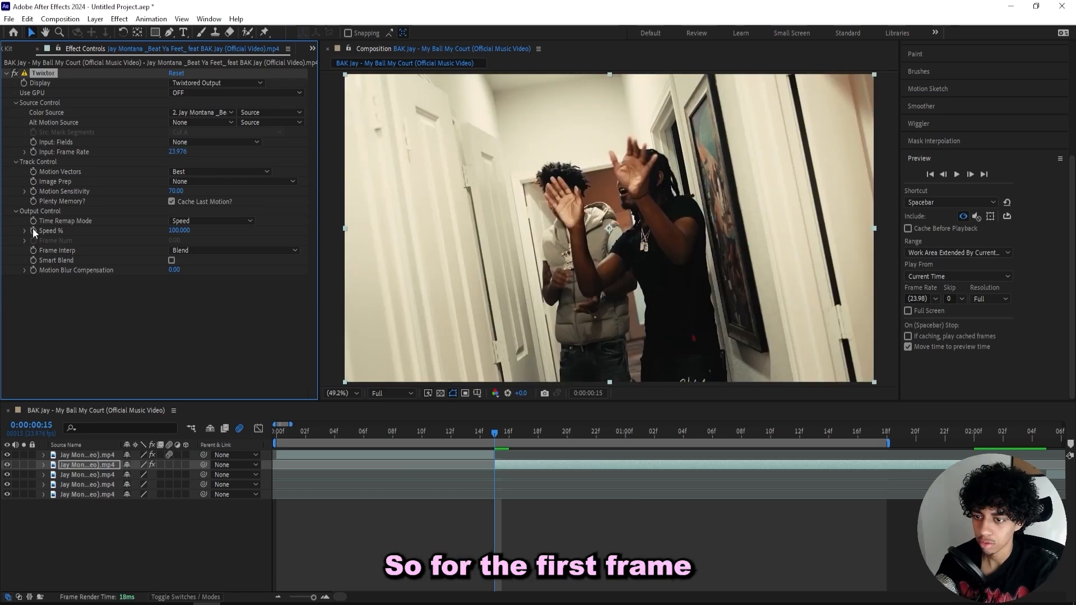
Keyframe the second clip's Speed % at 100 at 0:00:00:14 and at 500 at 0:00:00:15
key(u)
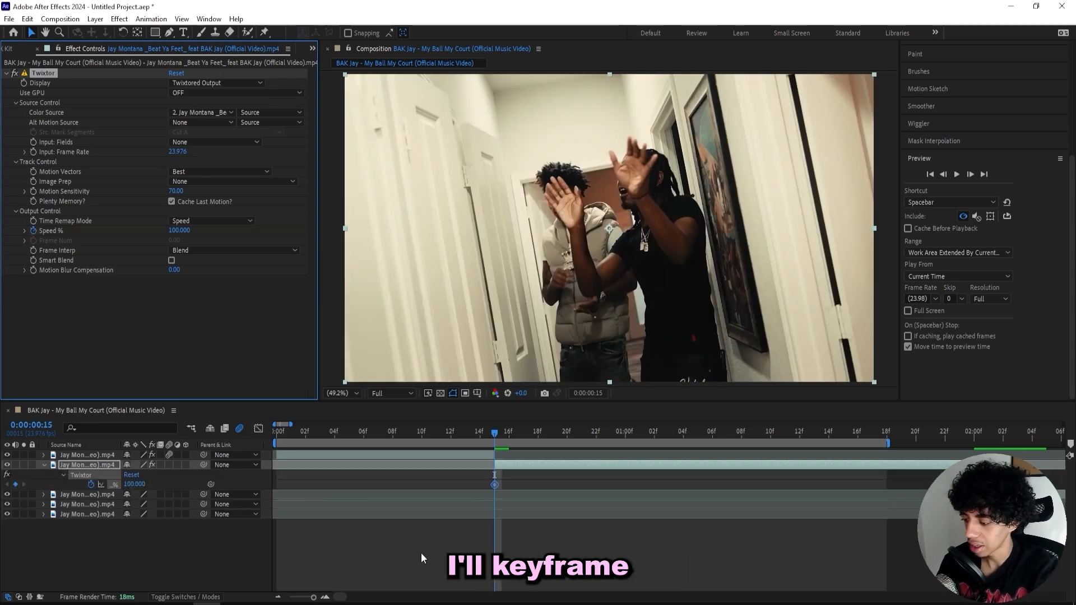
click(325, 596)
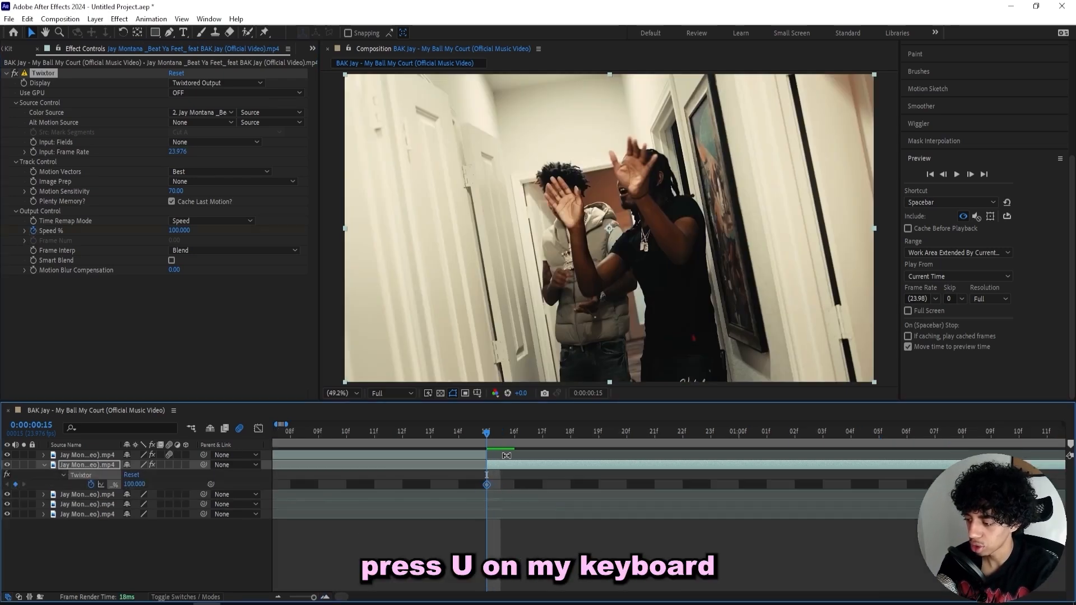
drag(485, 481, 457, 492)
click(135, 484)
text(400)
key(Return)
drag(154, 483, 151, 484)
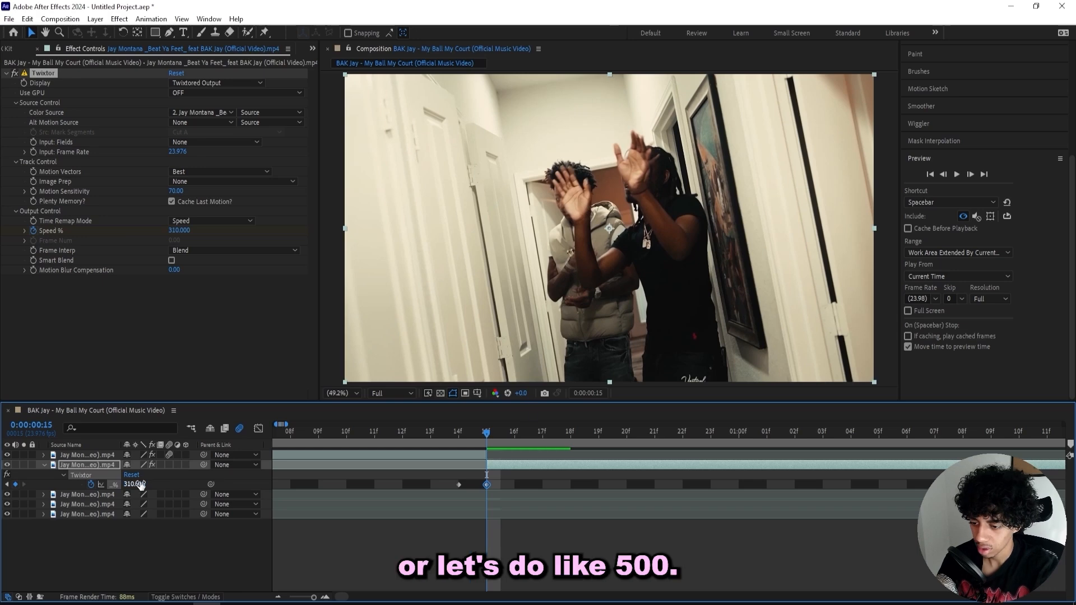
text(500)
key(Return)
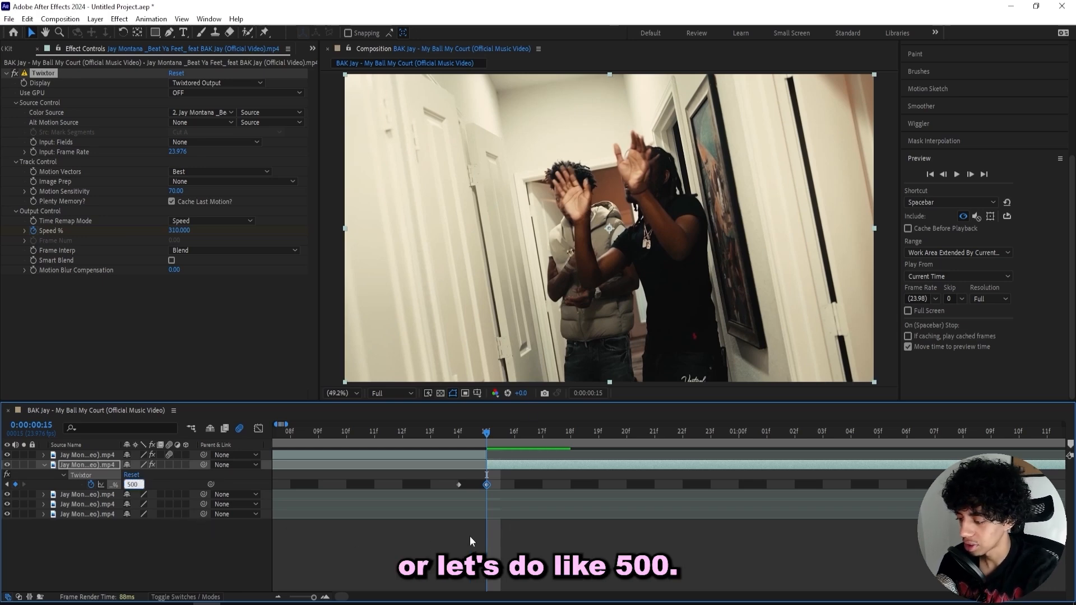
Keyframe the second clip's Speed % at 20 at 0:00:00:21 and apply Easy Ease to the keyframes at frames 15 and 21
click(600, 448)
click(623, 450)
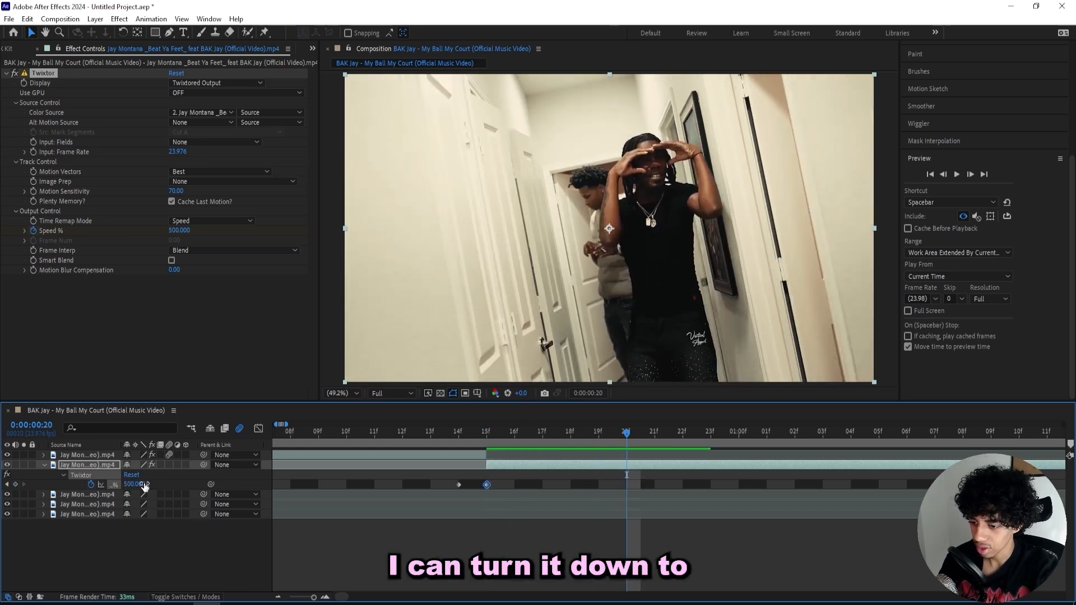
drag(695, 485, 476, 483)
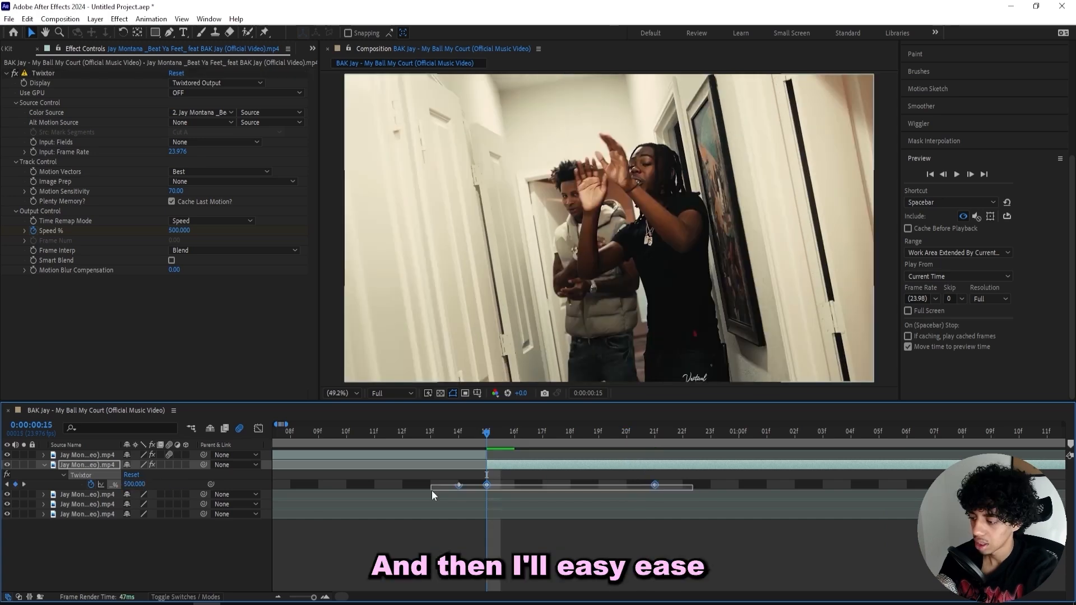
key(F9)
Shape the second clip's speed graph to fall steeply after the frame 15 peak, flatten midway, and drop steeply into frame 21
click(258, 429)
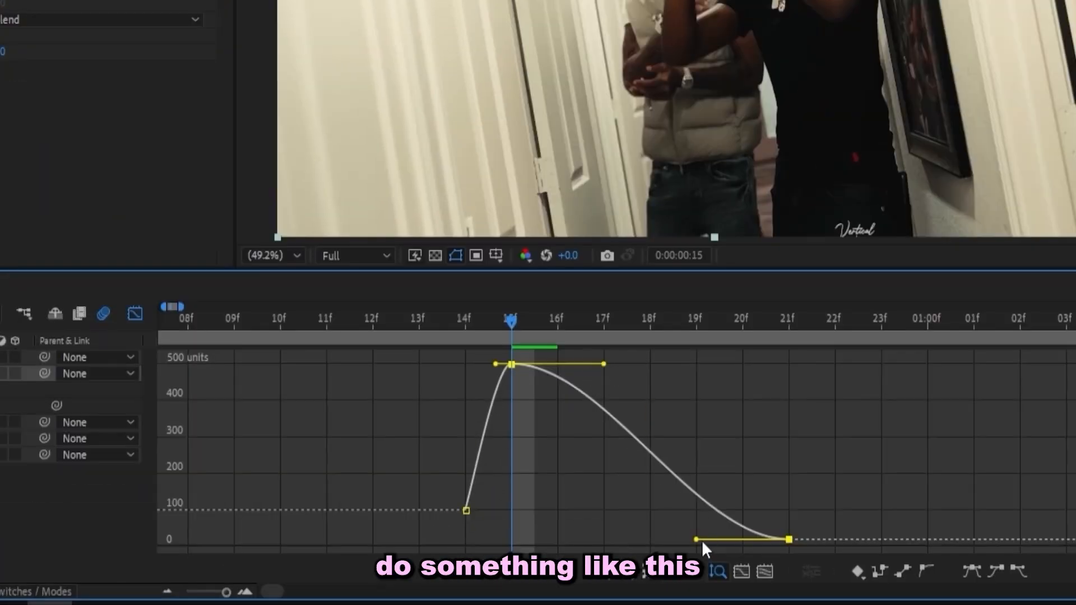
drag(701, 540, 721, 440)
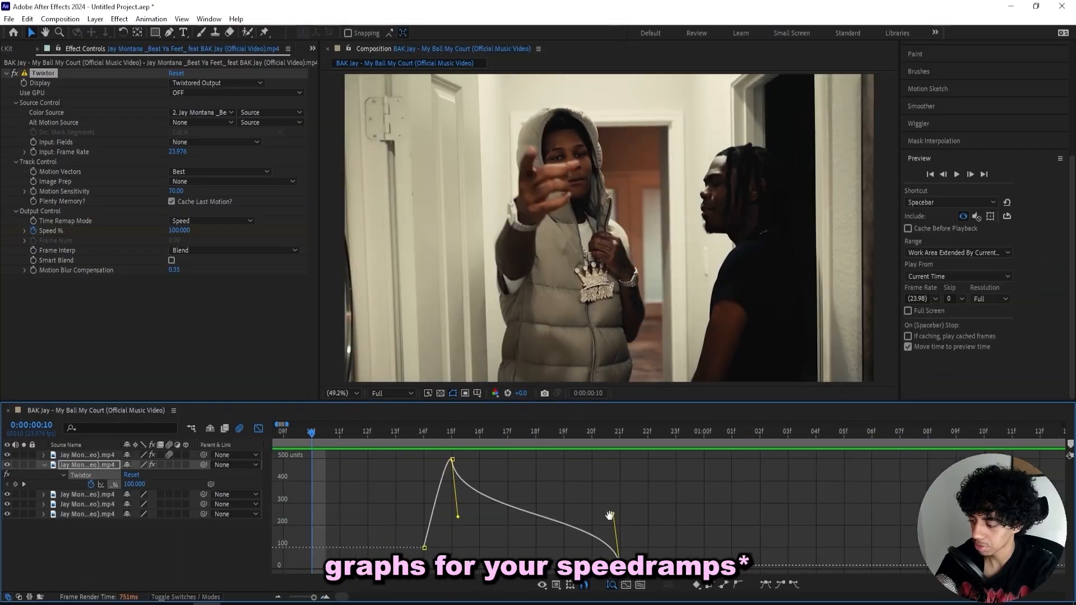
drag(610, 516, 526, 503)
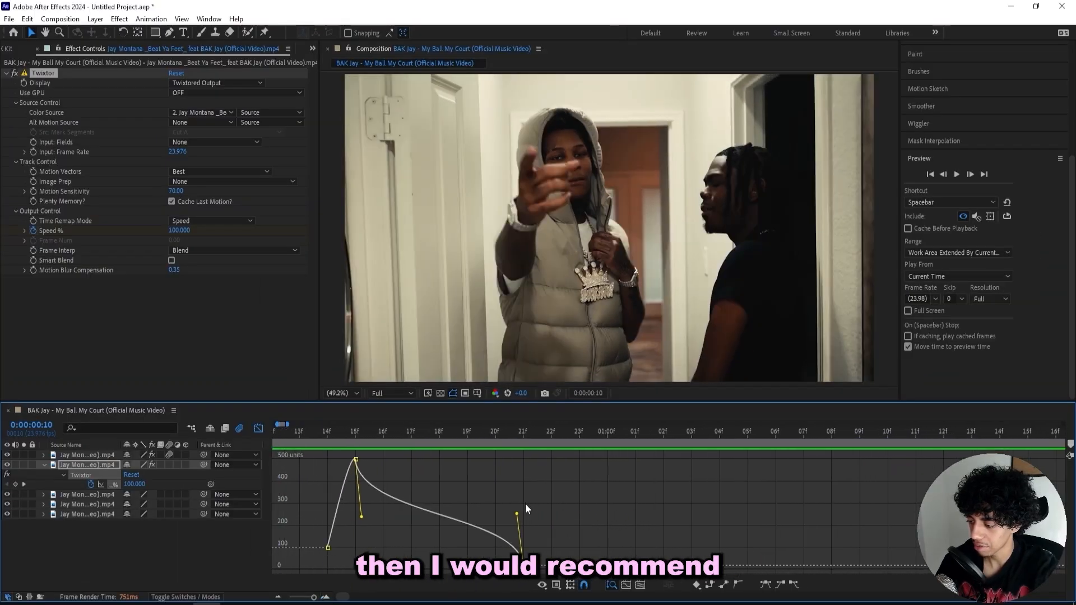
mouse_move(357, 436)
mouse_down()
mouse_move(464, 446)
mouse_move(364, 450)
mouse_up()
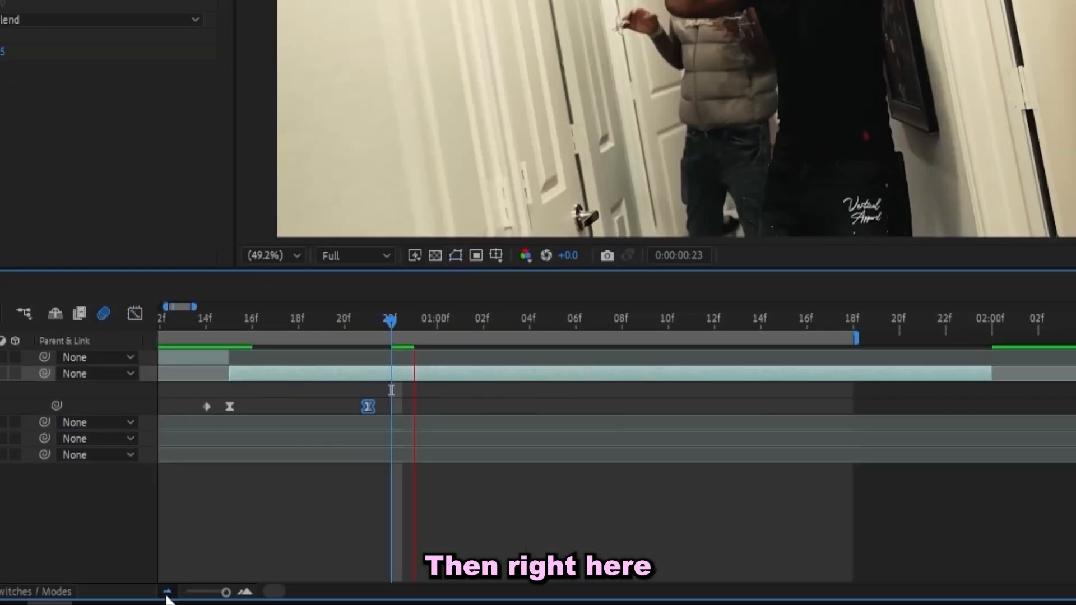
Extend the end of the work area into the third clip, just past 0:00:03:00
click(167, 593)
drag(346, 321, 377, 322)
drag(437, 338, 544, 341)
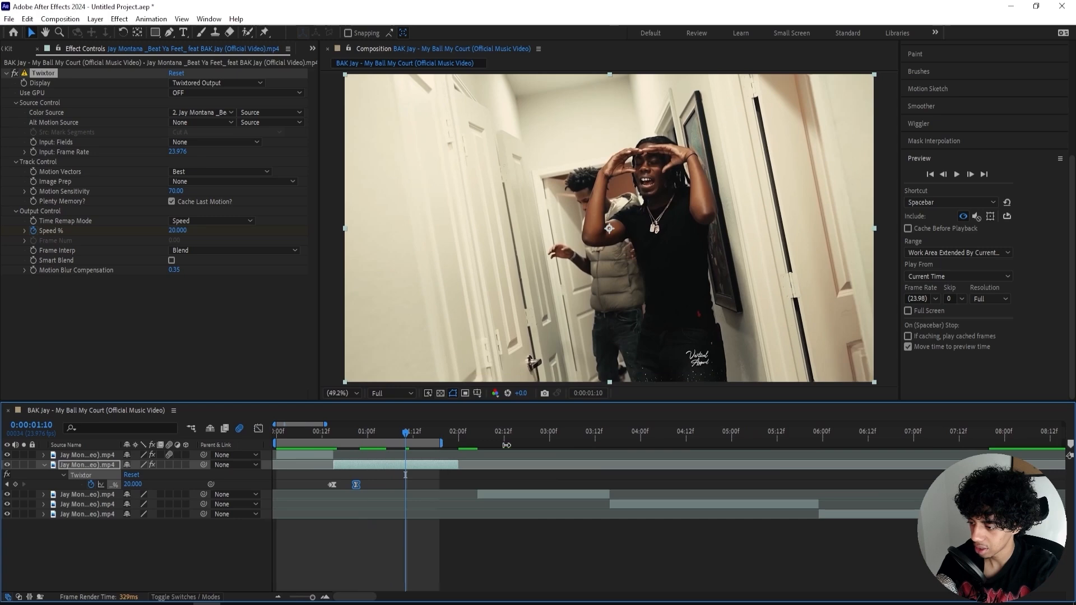
drag(506, 446, 566, 445)
Keyframe the second clip's Speed % at 20 at 0:00:01:10 and add another keyframe with a new speed at 0:00:01:15
click(389, 481)
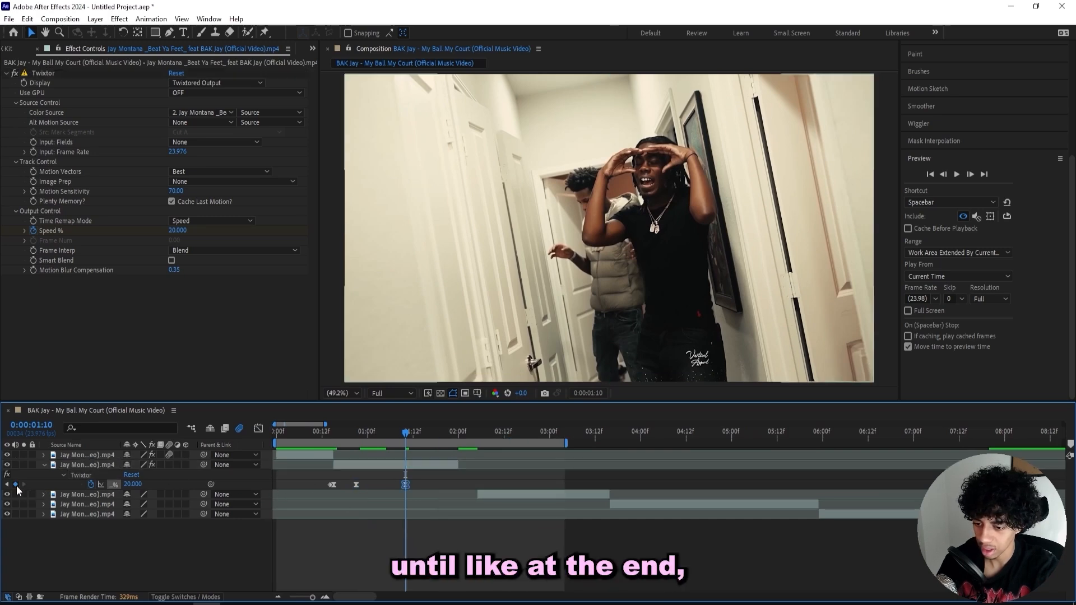
drag(414, 434, 424, 436)
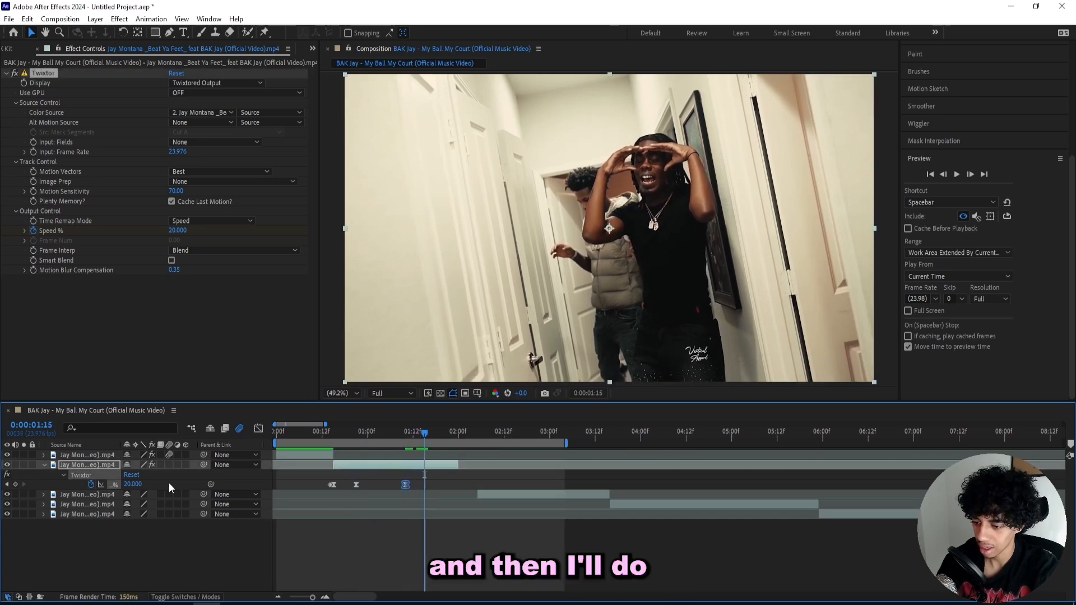
drag(159, 482, 147, 485)
click(436, 432)
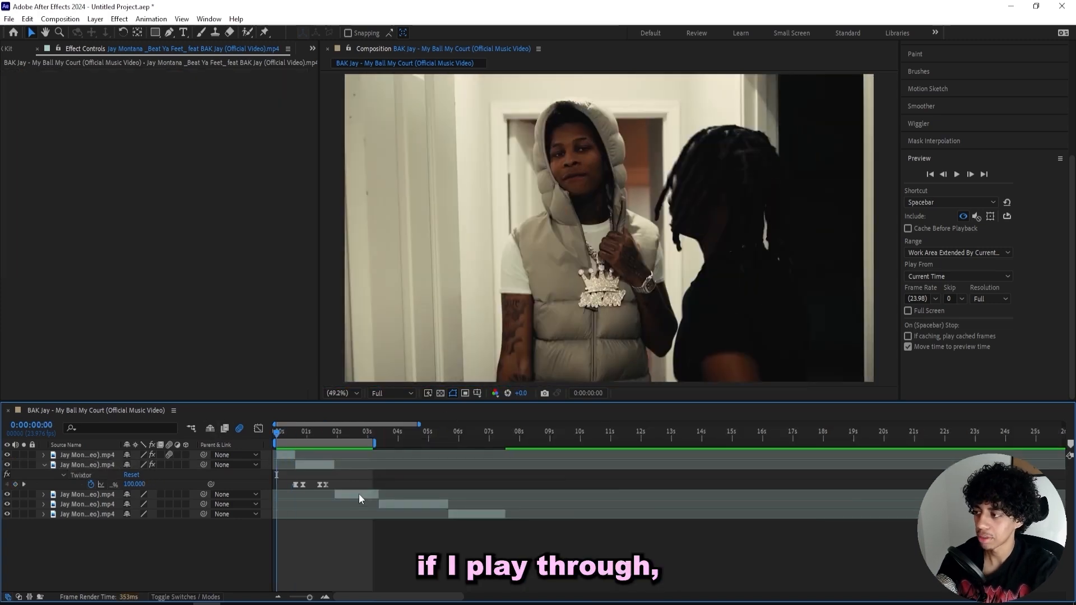
Preview the sequence and examine the blur at the second clip's first speed ramp around 0:00:00:17
key(space)
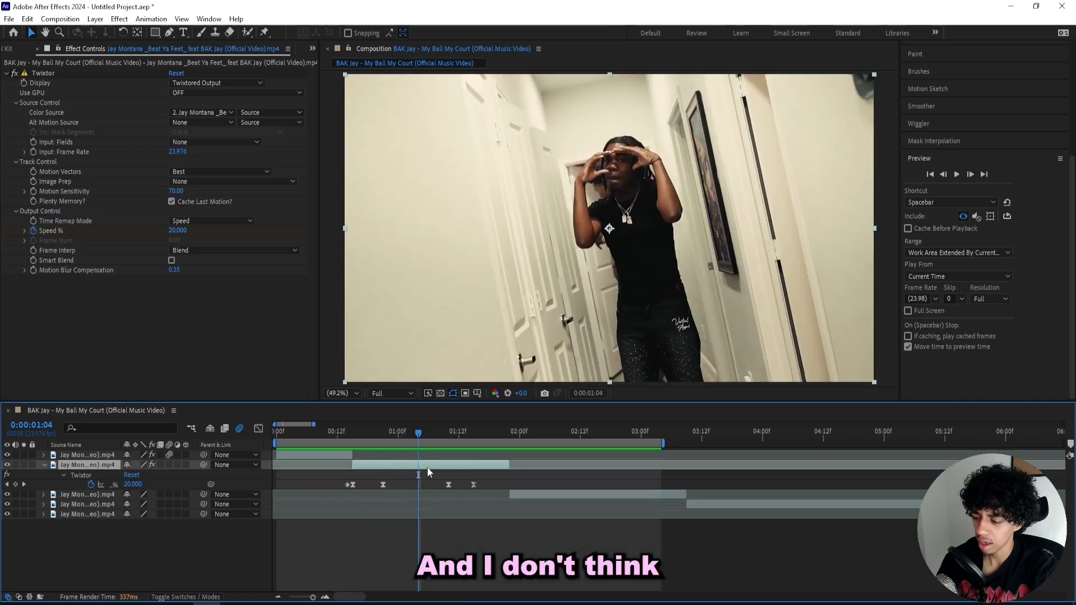
click(408, 434)
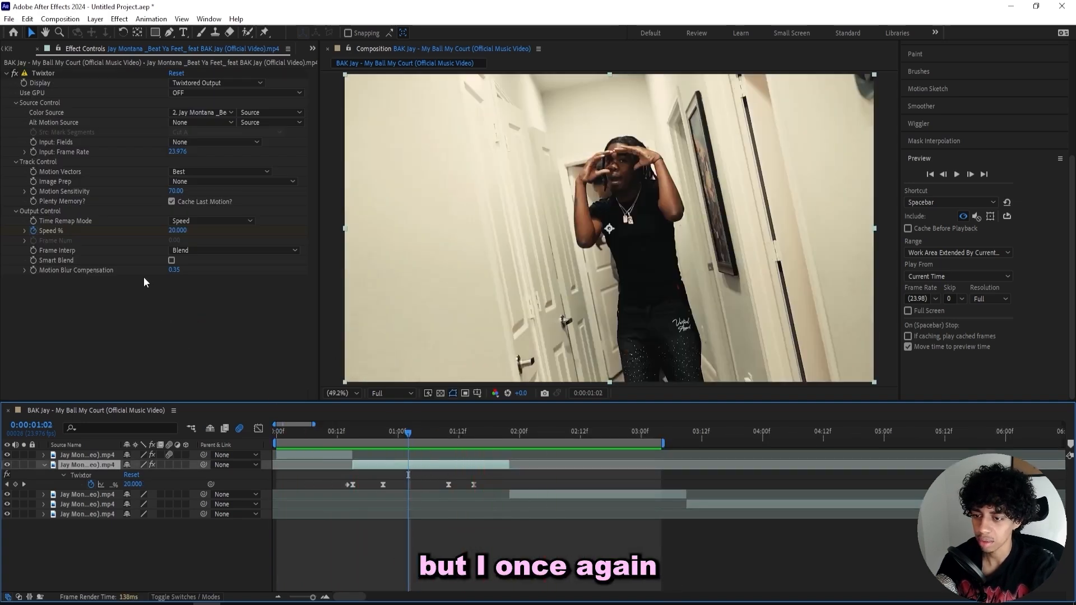
click(358, 433)
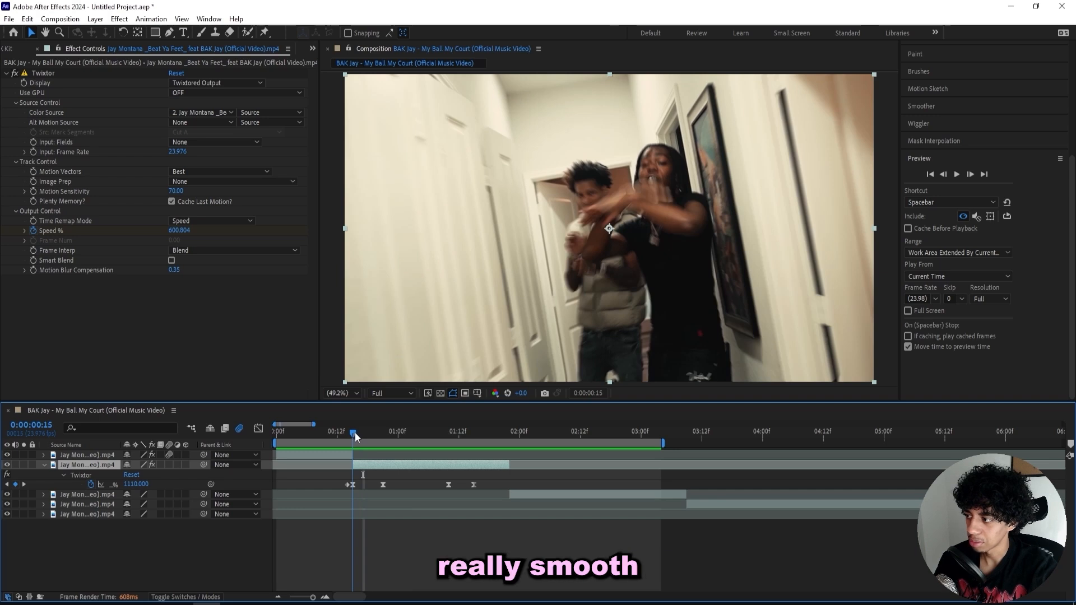
click(360, 432)
click(572, 281)
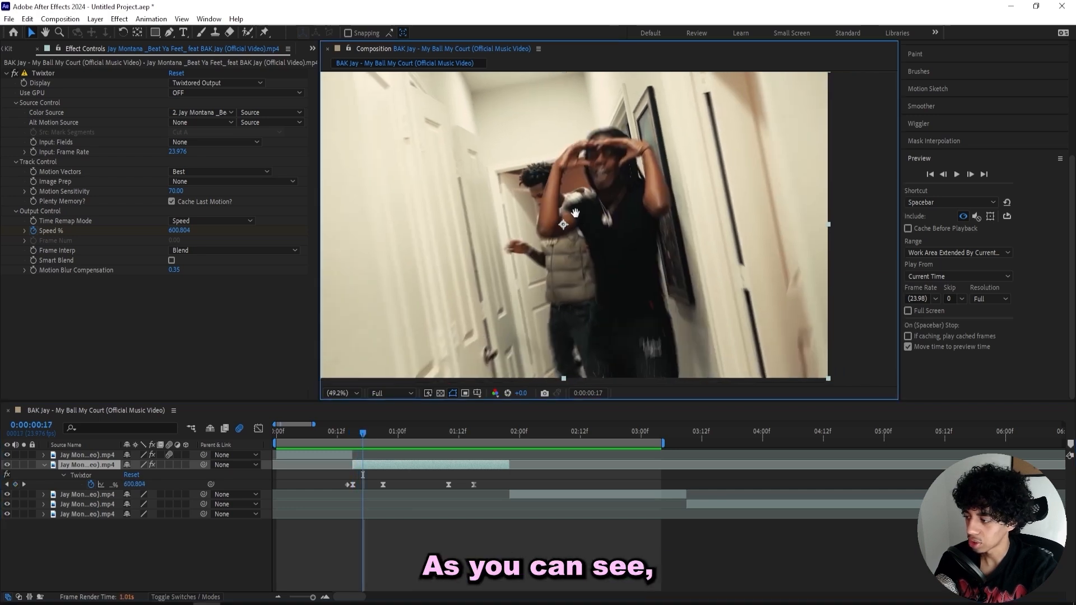
Try a Motion Blur Compensation of 0 on the second clip's Twixtor and undo it
click(174, 270)
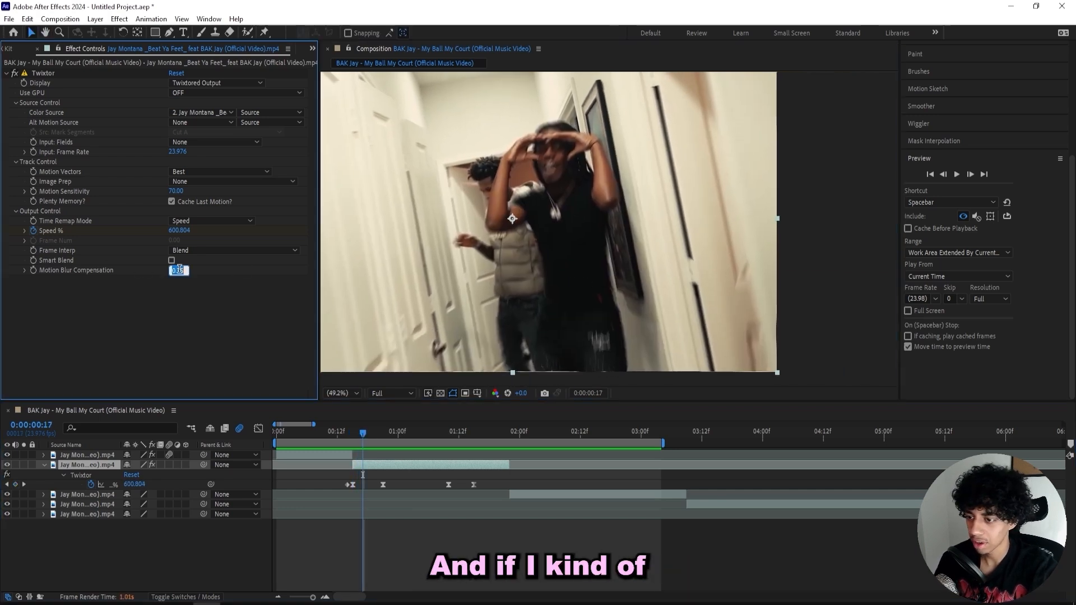
text(0)
key(Return)
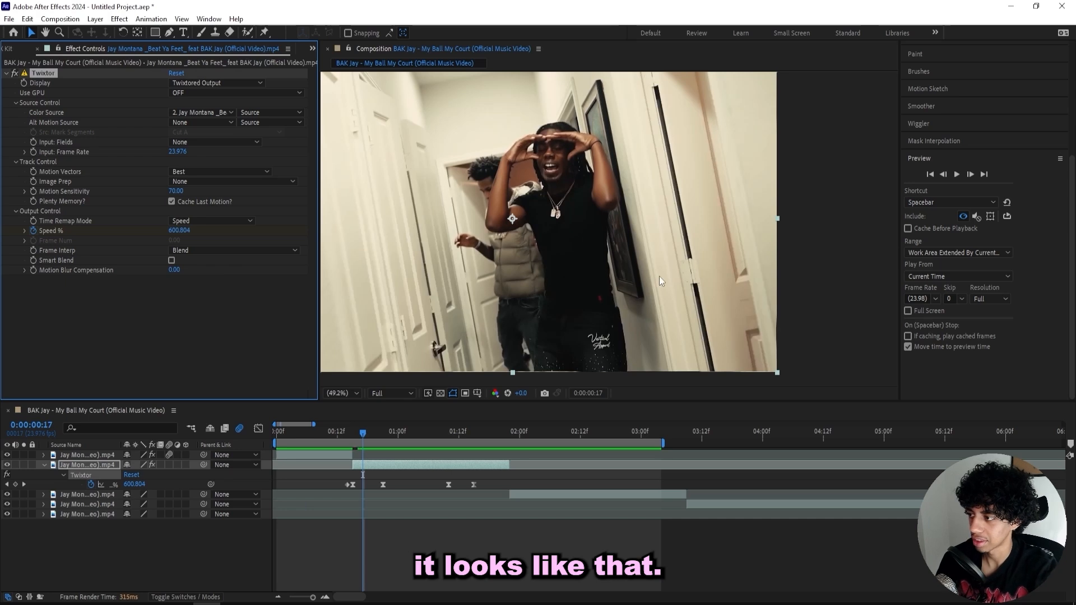
key(ctrl+z)
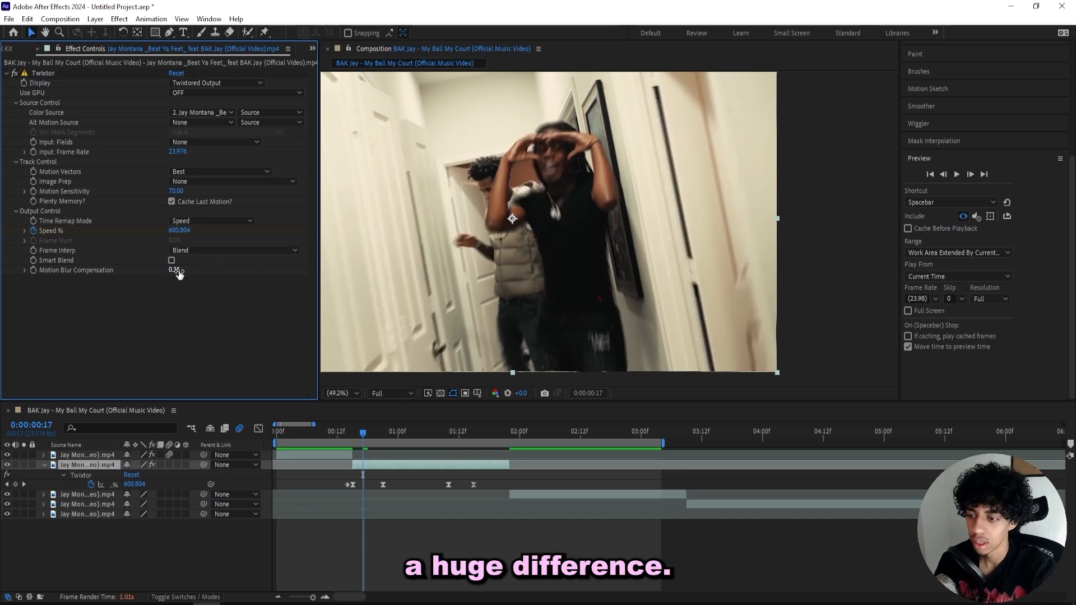
Test a Motion Blur Compensation of 0.60 on the second clip's Twixtor and settle on 0.45
click(177, 270)
text(0.6)
key(Return)
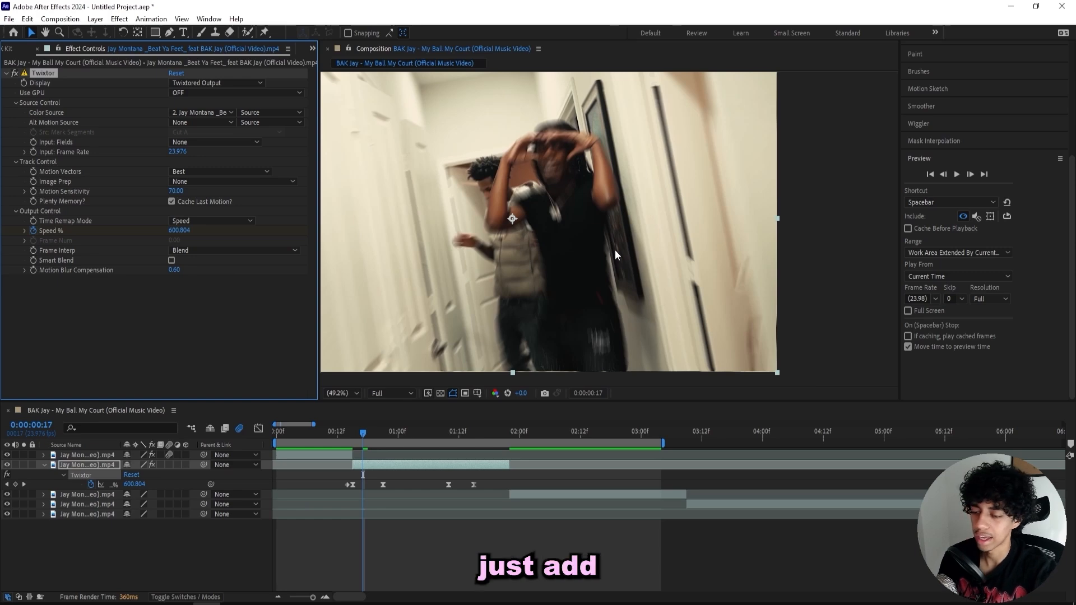
click(173, 270)
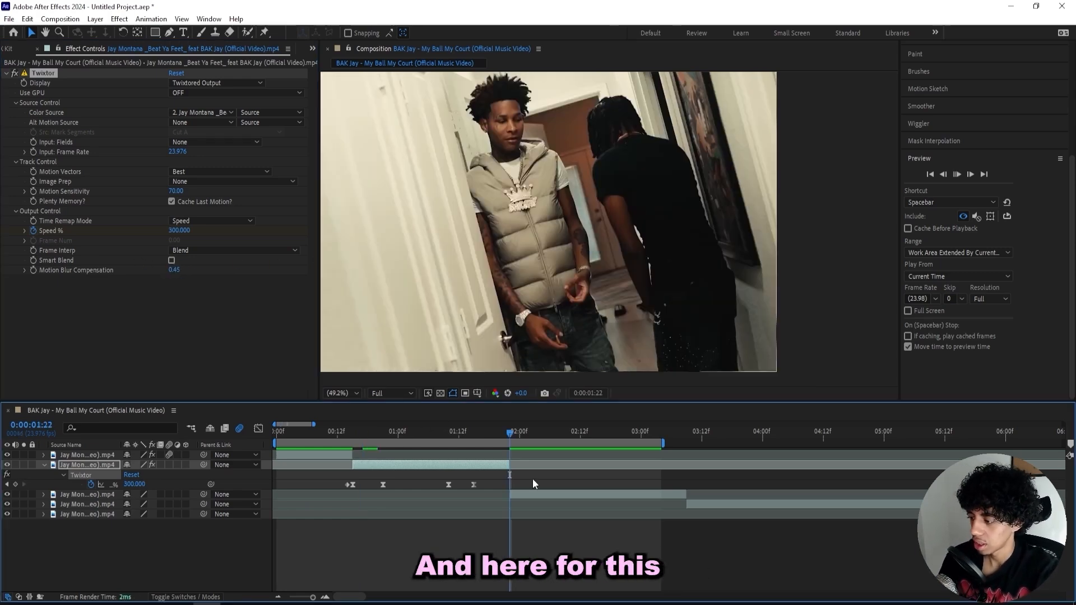
Apply Twixtor to the third clip with an input frame rate of 23.976 and extend the work area to the clip's end
drag(532, 479, 475, 431)
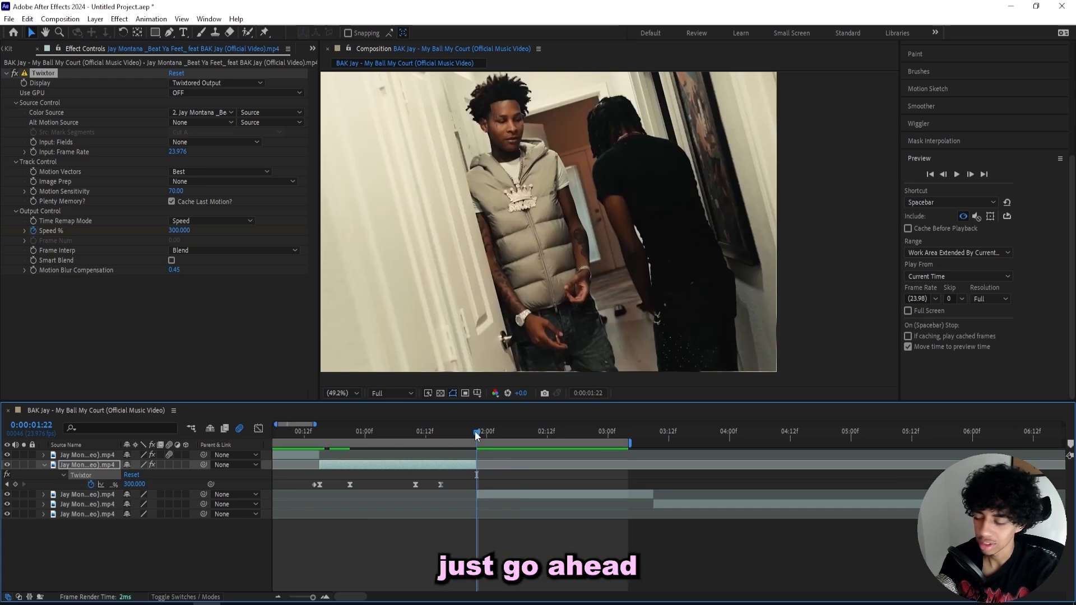
click(487, 492)
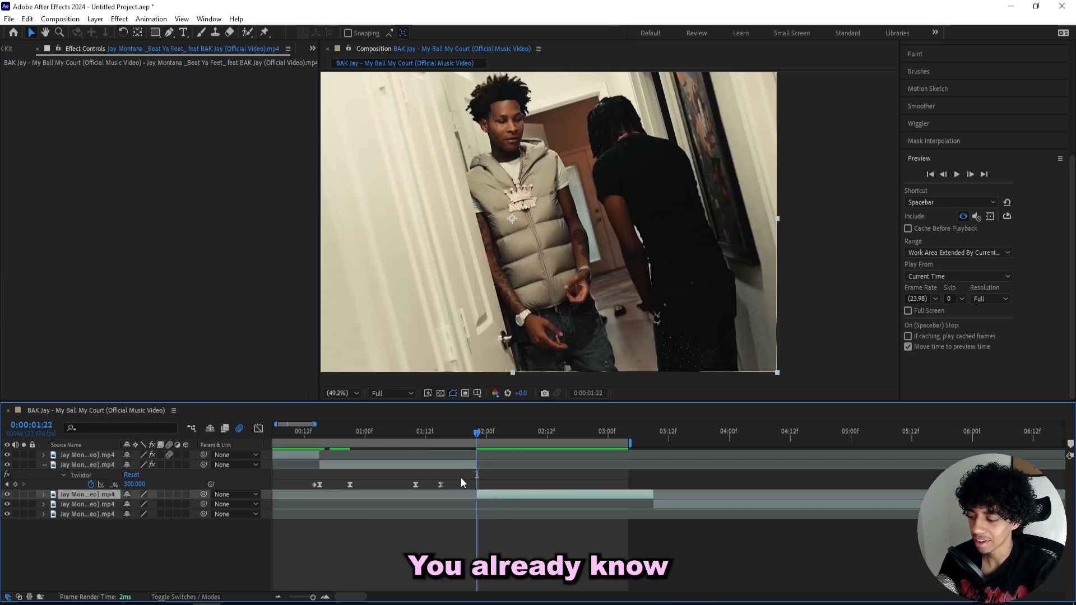
click(441, 485)
click(494, 493)
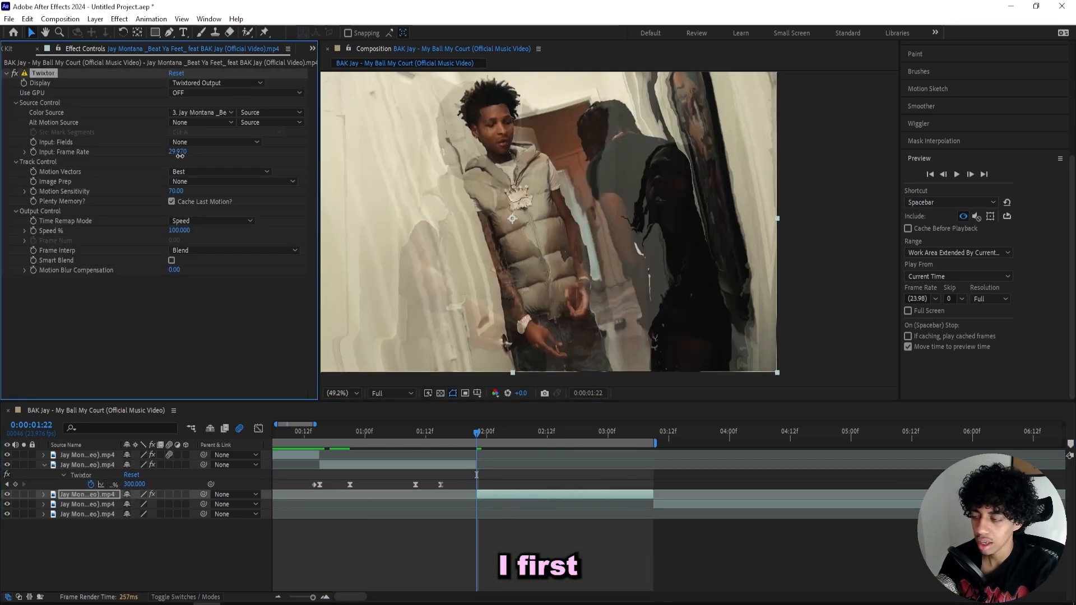
click(179, 154)
text(23)
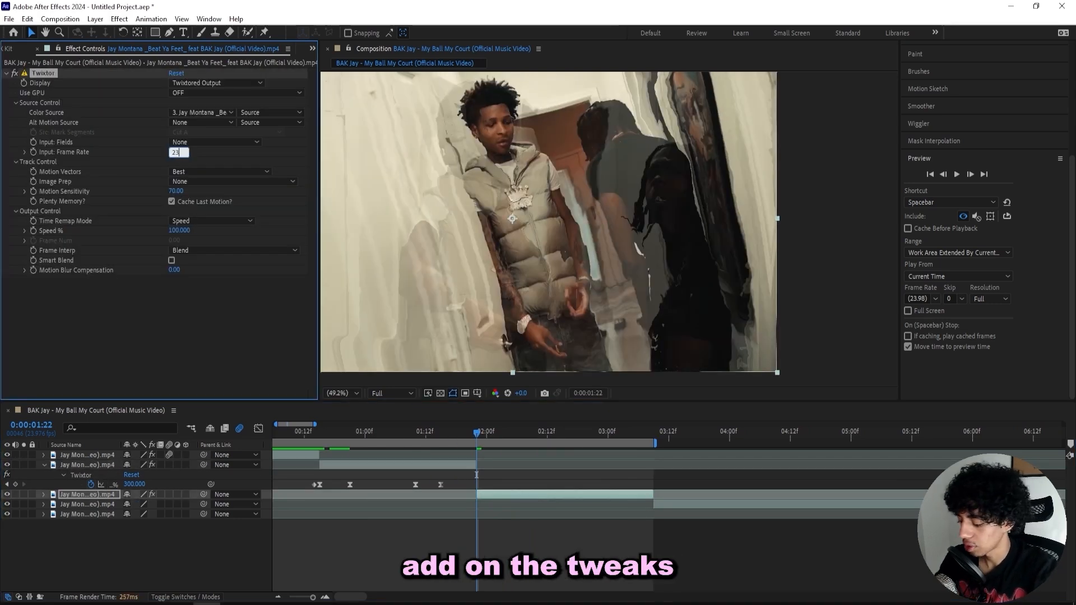
text(.976)
key(Return)
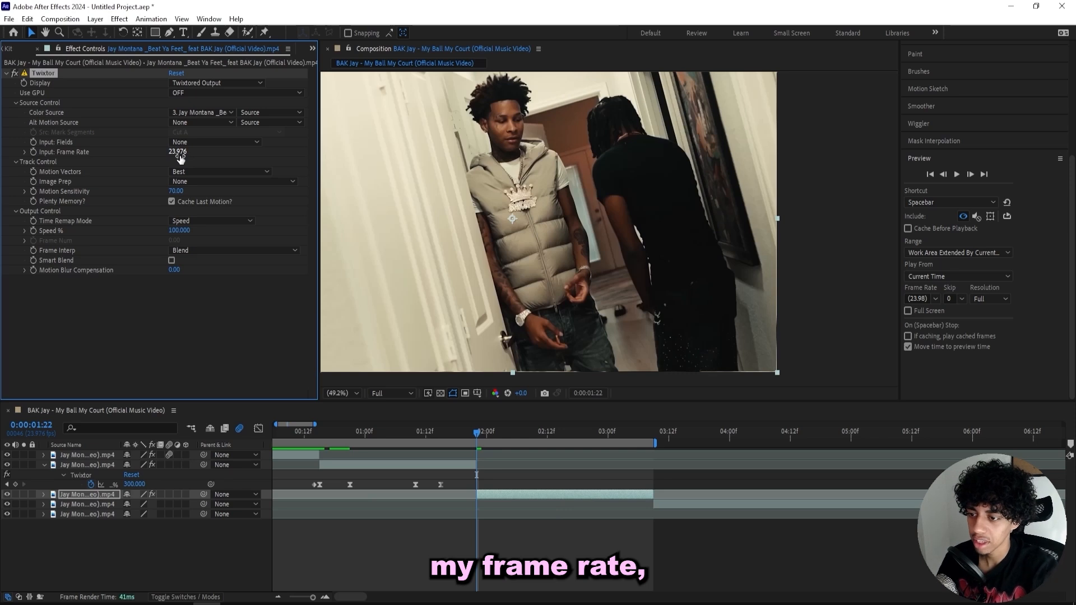
Keyframe the third clip's Speed % at 100 at 0:00:01:21, 1020 at 0:00:01:22 and 20 at 0:00:02:02
key(u)
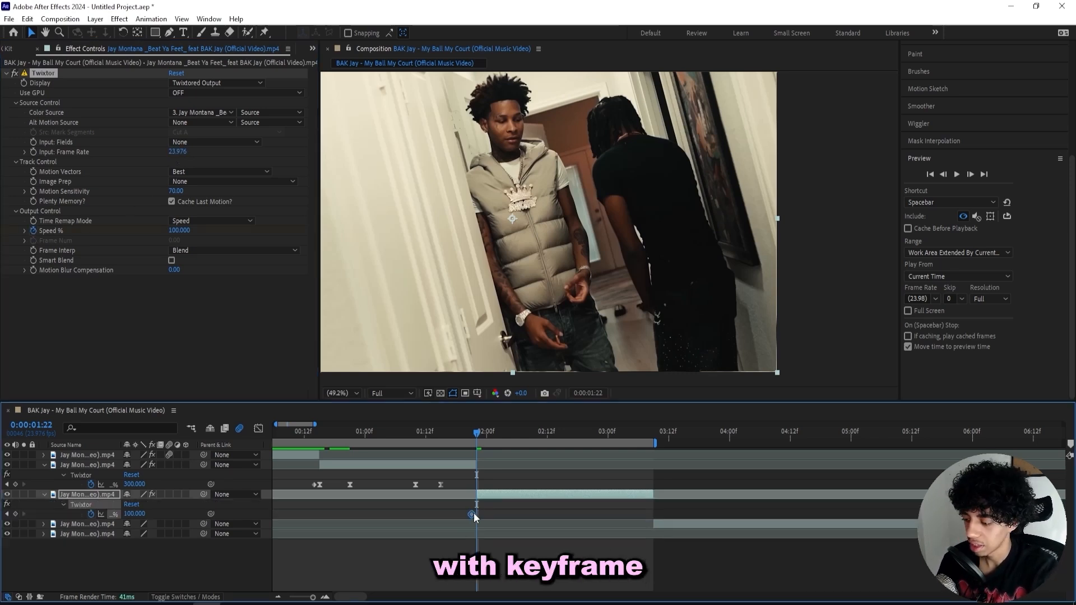
drag(191, 229, 225, 226)
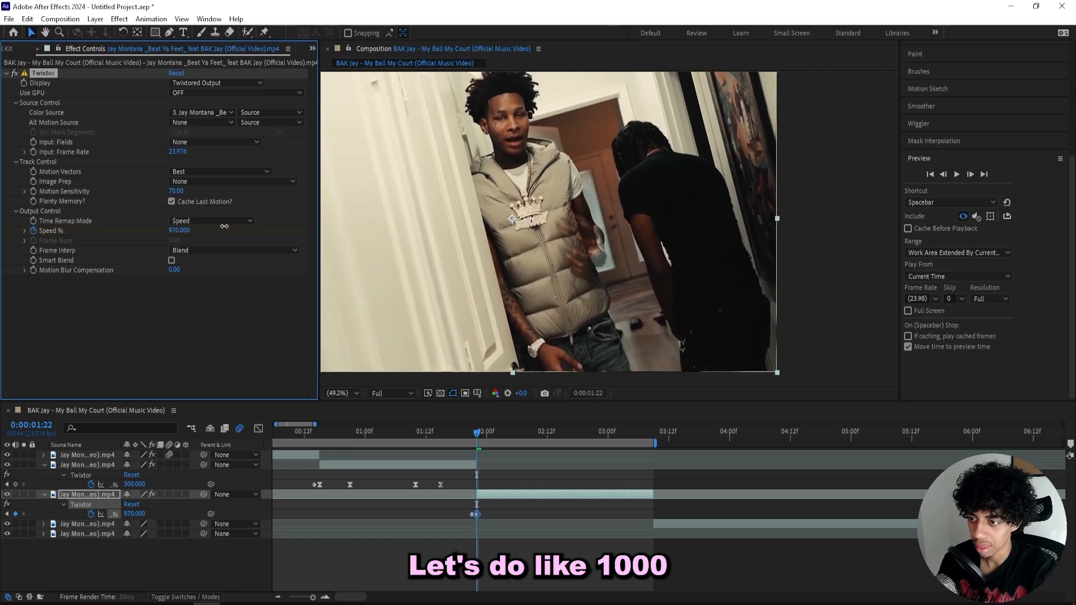
drag(472, 429, 499, 431)
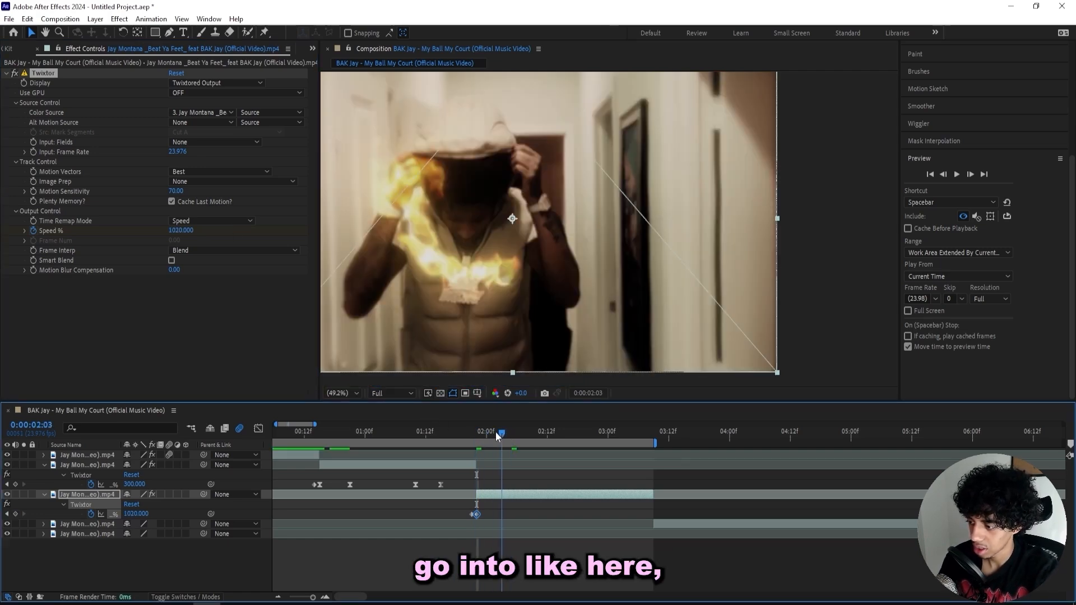
click(506, 506)
click(138, 514)
text(20)
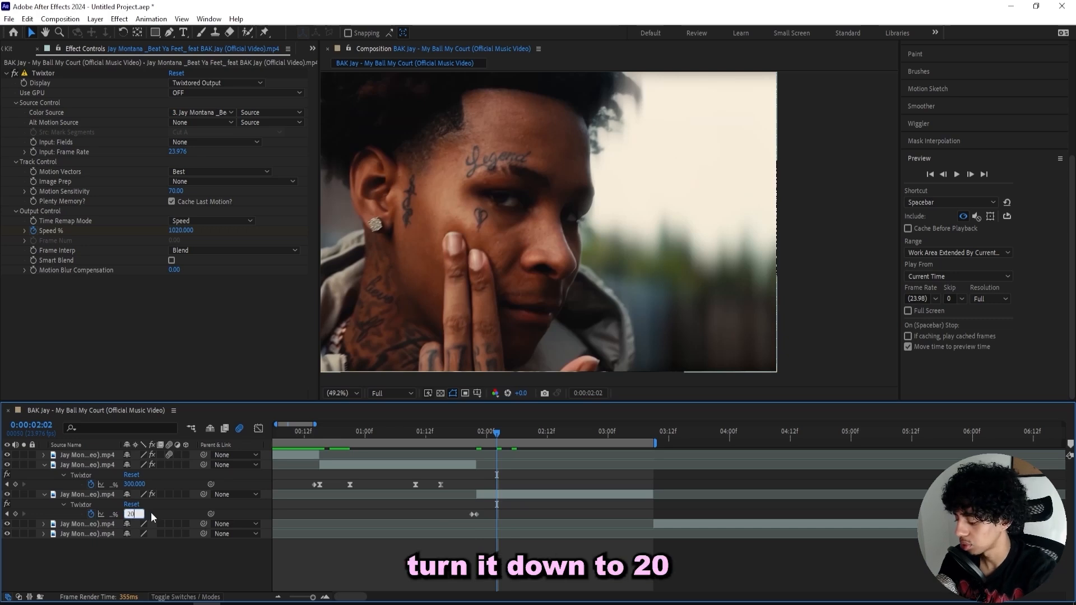
key(Return)
Set the third clip's Motion Blur Compensation to 0.30 and apply Easy Ease to its three speed keyframes
click(481, 432)
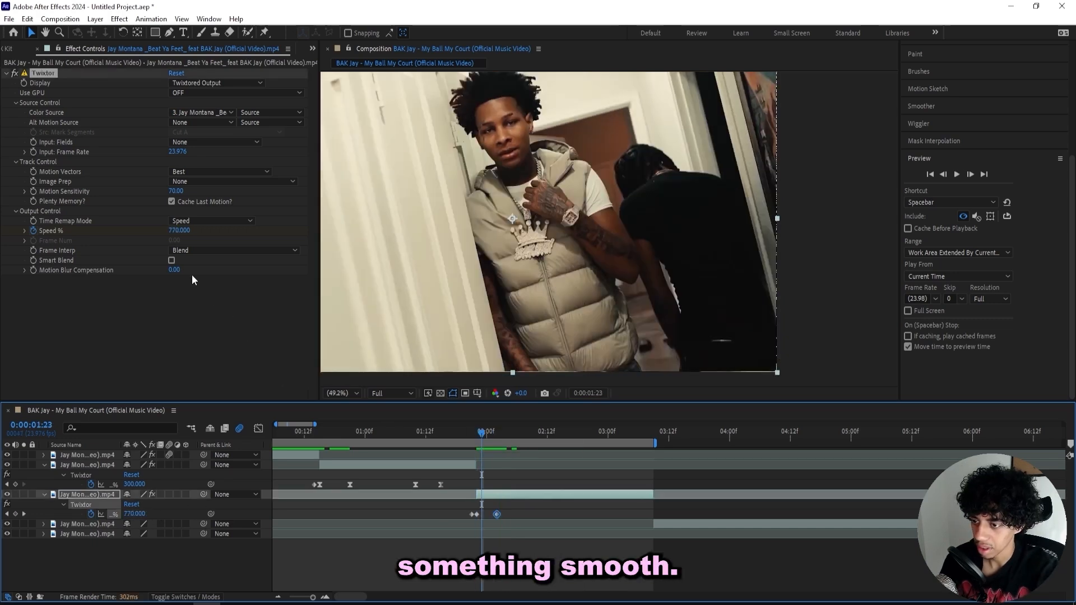
click(173, 271)
text(3)
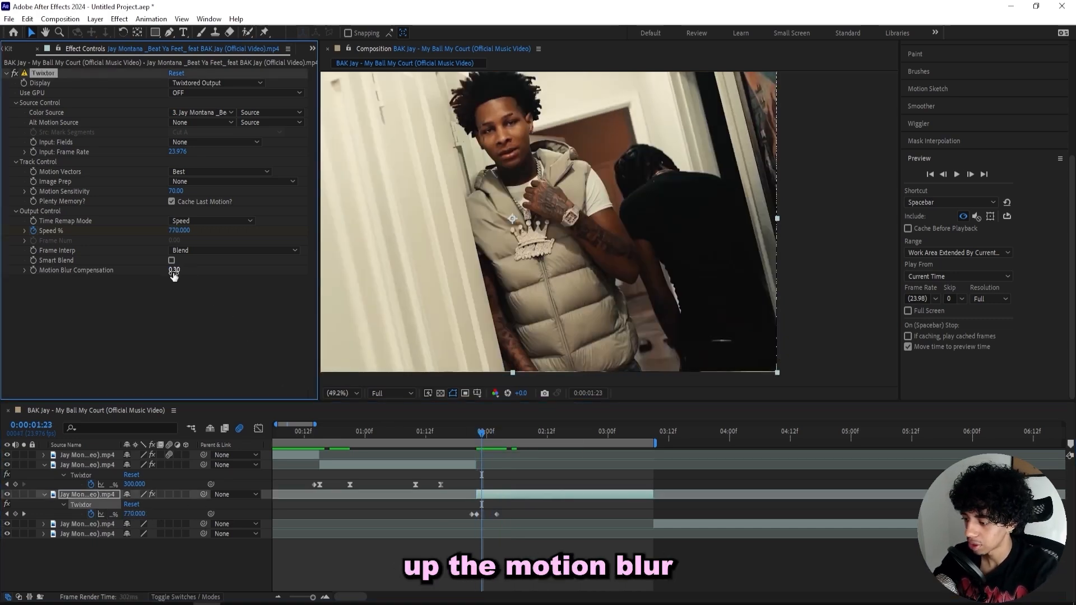
drag(507, 510, 466, 518)
key(F9)
click(505, 514)
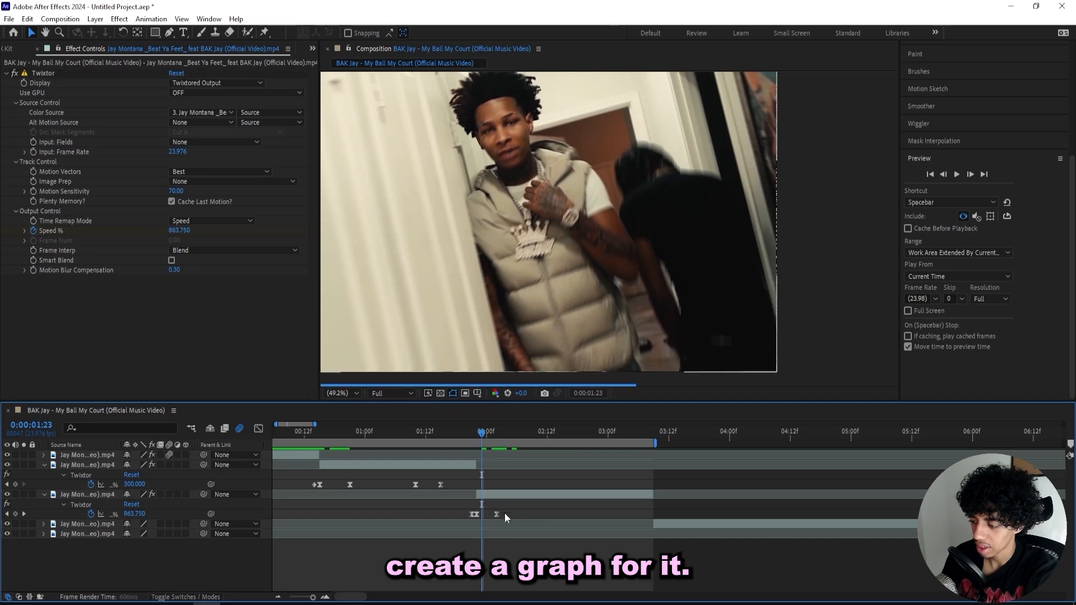
Shape the third clip's speed graph to drop steeply after the 0:00:01:22 peak and steeply again into 0:00:02:02
click(497, 513)
click(258, 428)
click(323, 597)
click(322, 597)
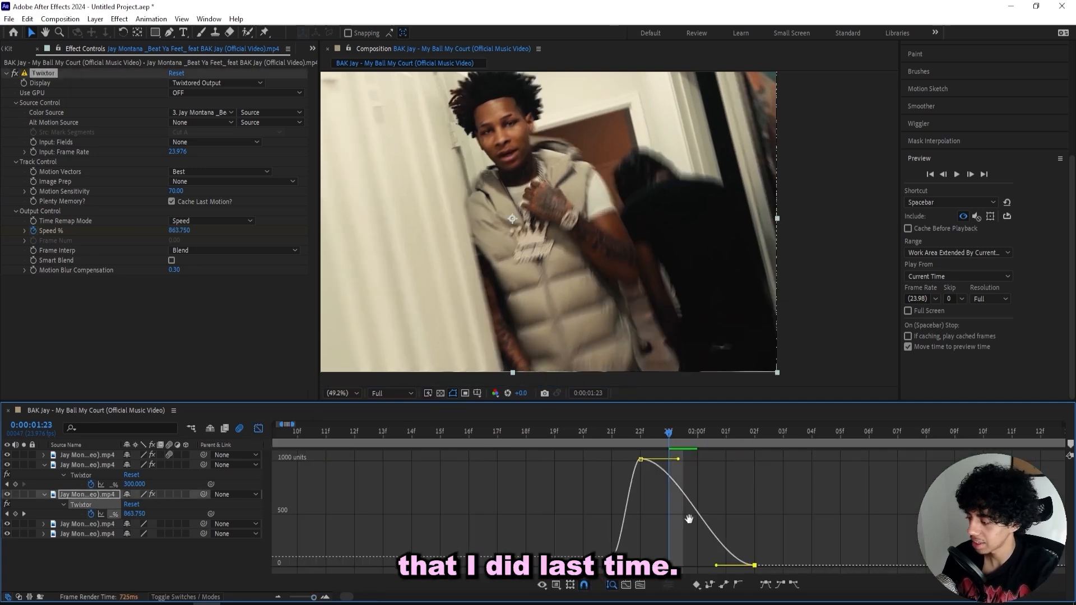
drag(721, 524, 490, 524)
drag(485, 565, 516, 489)
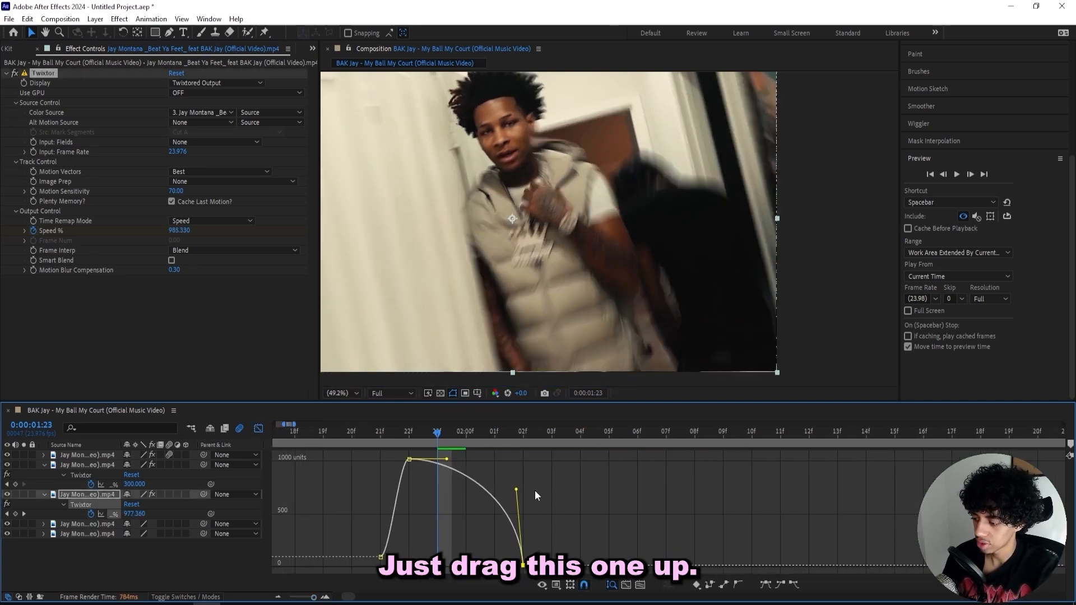
drag(405, 494, 404, 496)
click(446, 466)
drag(446, 460, 416, 540)
click(416, 438)
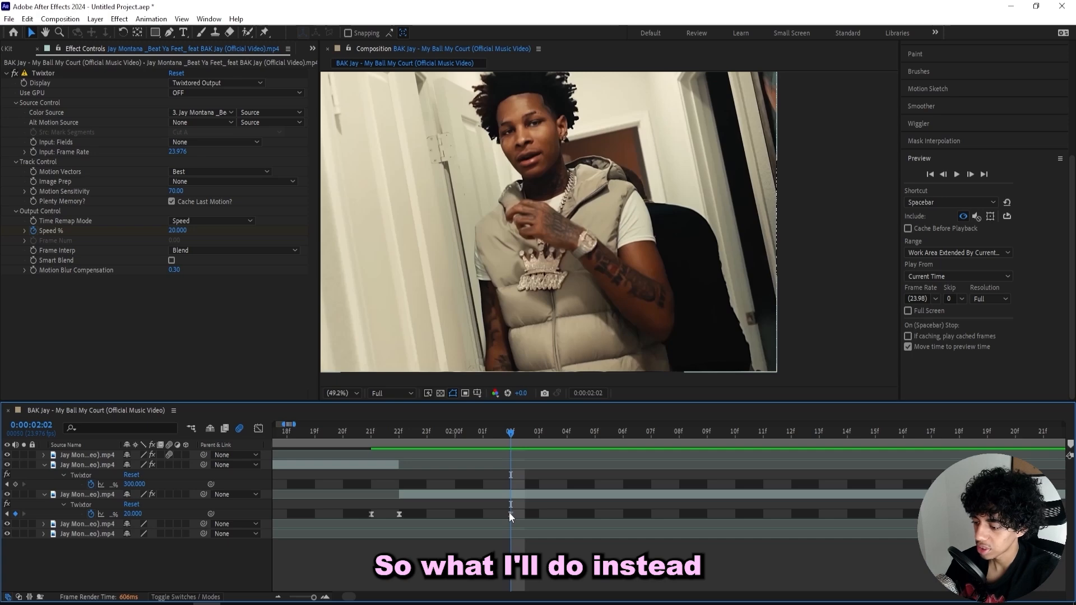
Move the third clip's last speed keyframe to 0:00:02:05 and set its Speed % to 5
drag(509, 512, 584, 517)
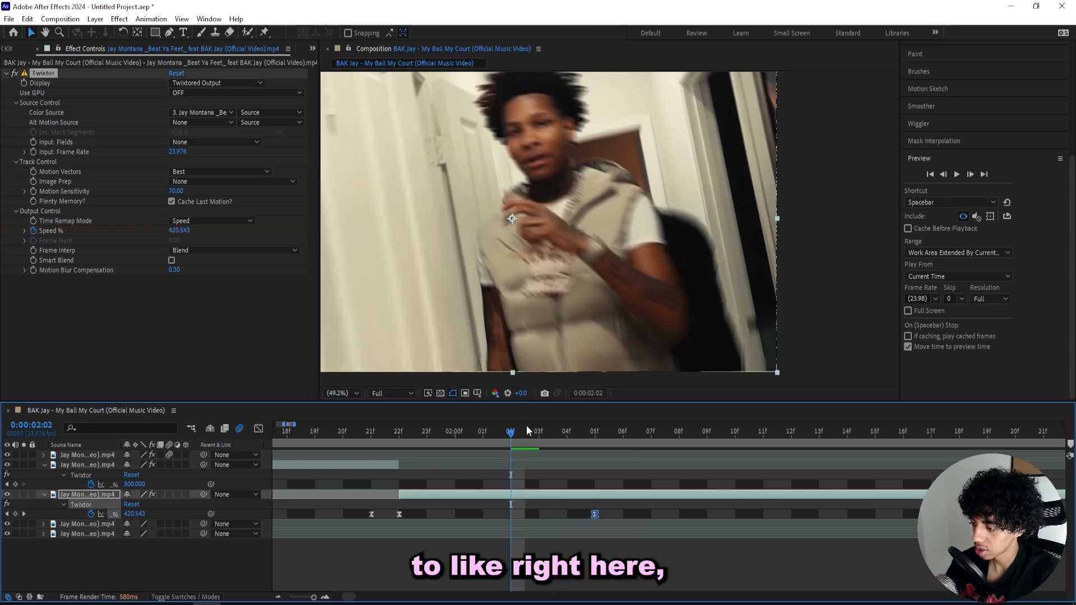
click(177, 230)
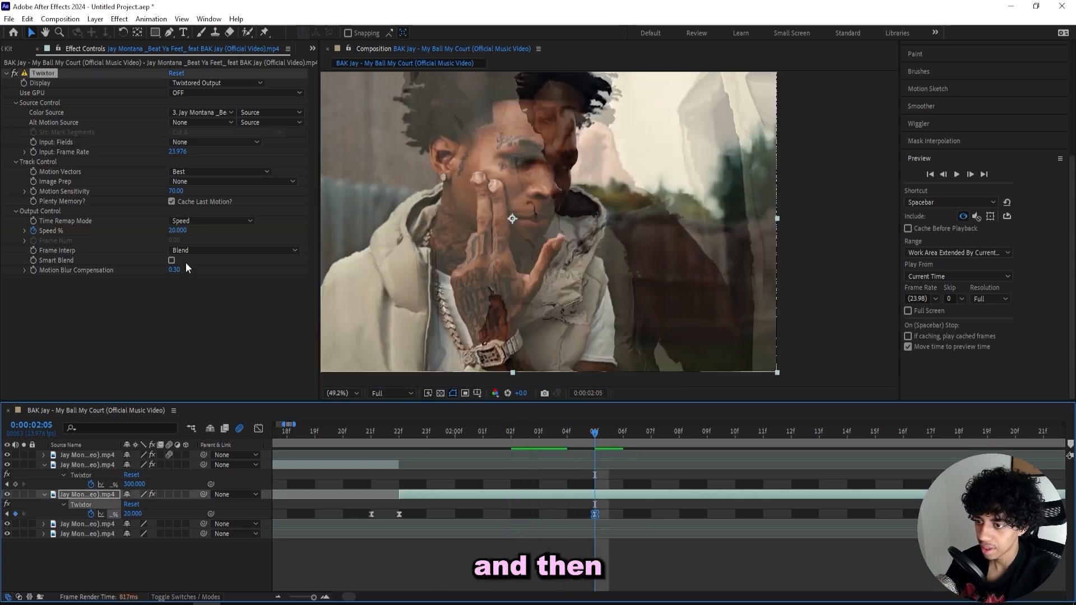
text(5)
key(Return)
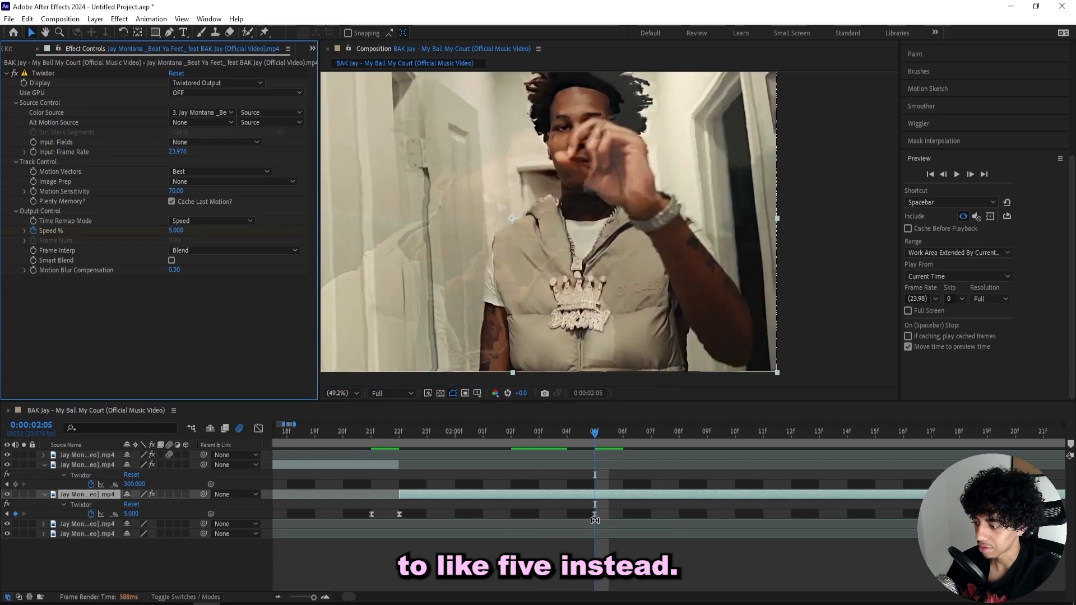
Adjust the graph handle after the third clip's speed peak for the slower end keyframe and preview the ramp
click(594, 514)
key(shift+F3)
drag(410, 564, 404, 507)
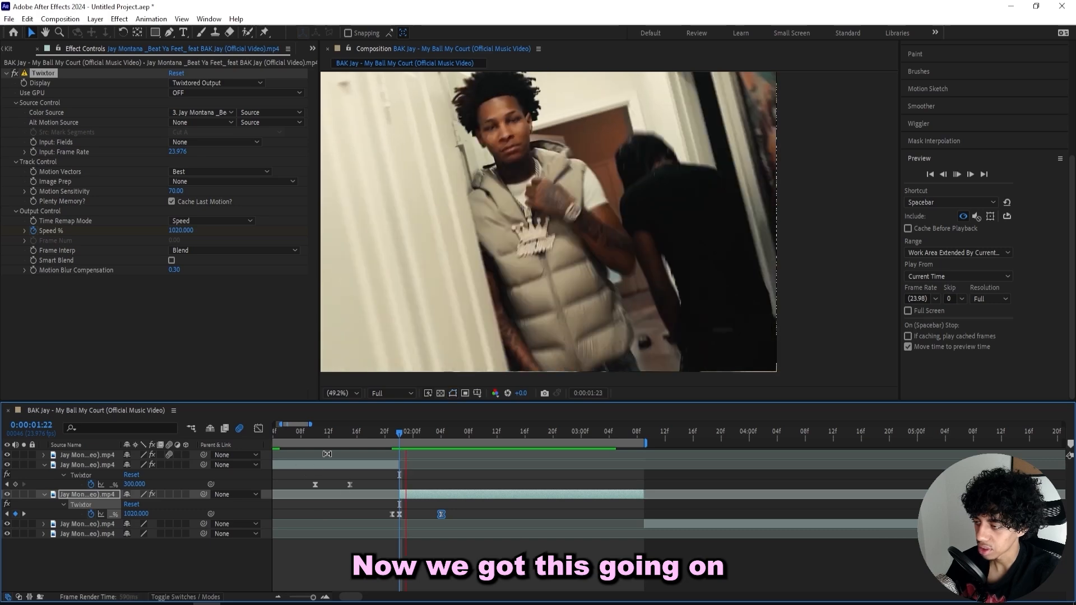
key(space)
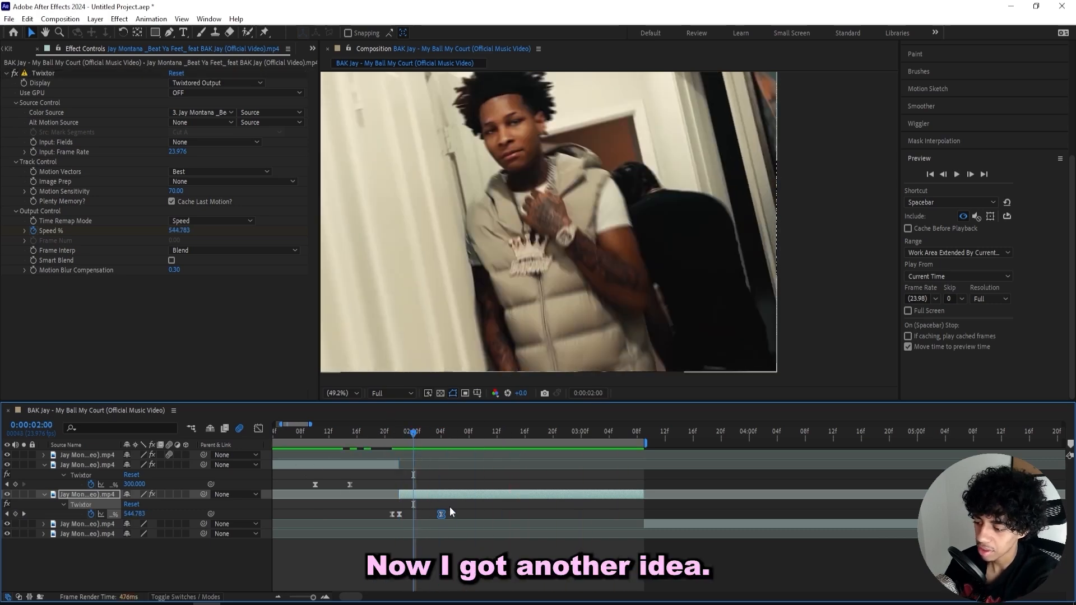
Replace the third clip's last speed keyframe with an eased keyframe of 25 at 0:00:02:03
key(Delete)
drag(413, 432, 440, 439)
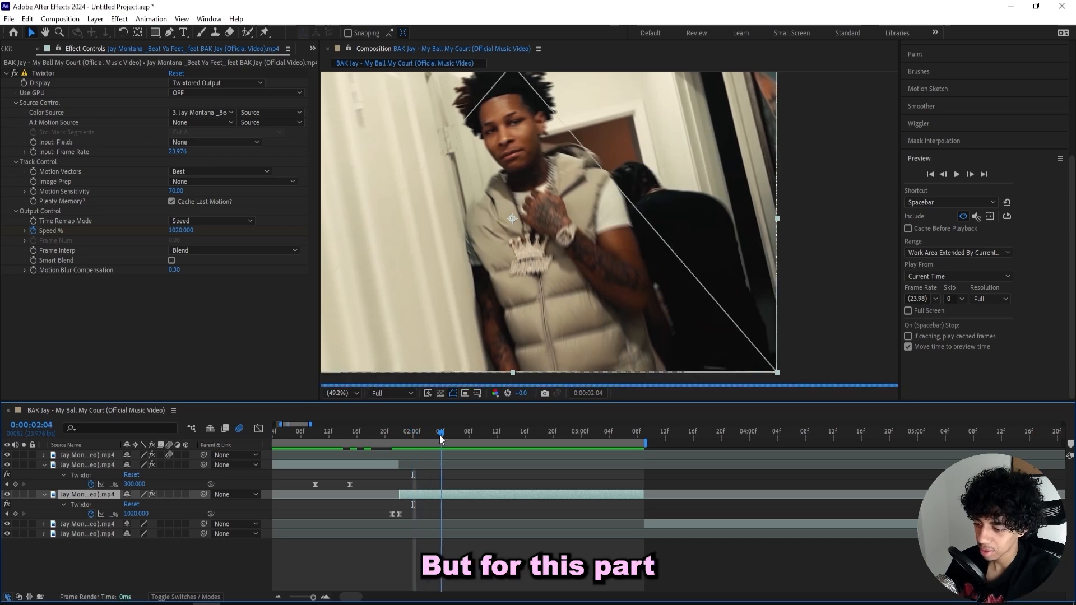
click(136, 514)
text(25)
key(Return)
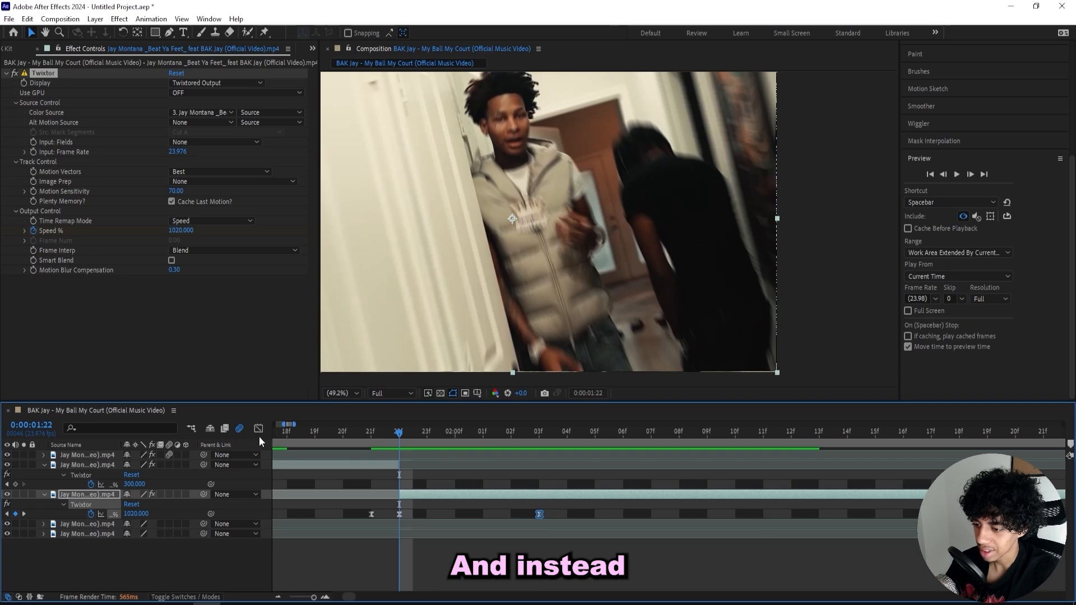
Shape the third clip's speed graph to fall steeply after the 0:00:01:22 peak and flatten gradually towards 0:00:02:03, and preview the ramp
click(258, 429)
drag(405, 512, 402, 522)
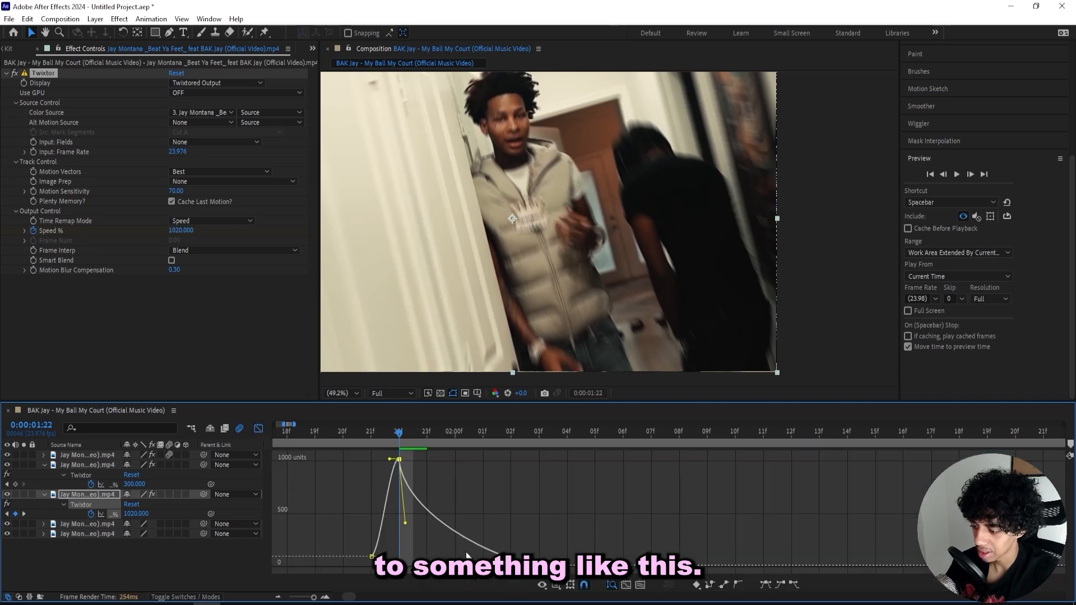
click(259, 429)
key(space)
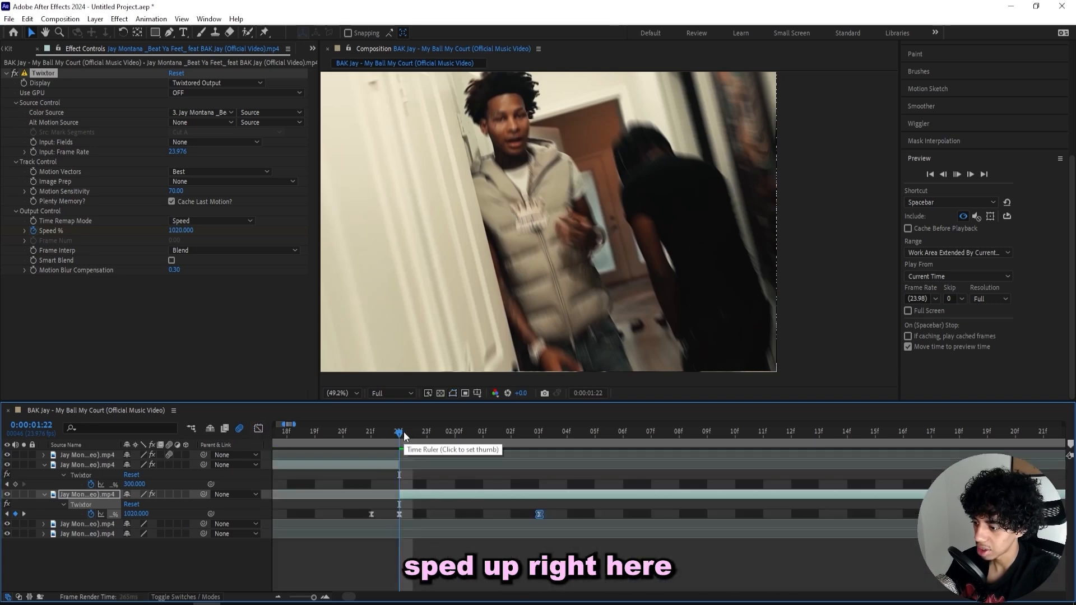
key(space)
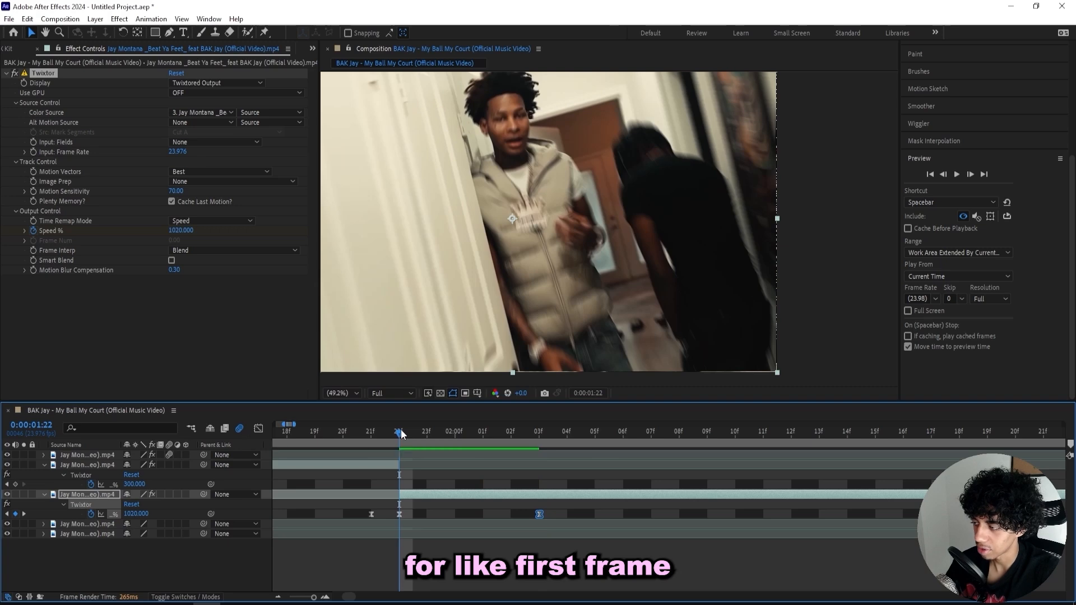
key(space)
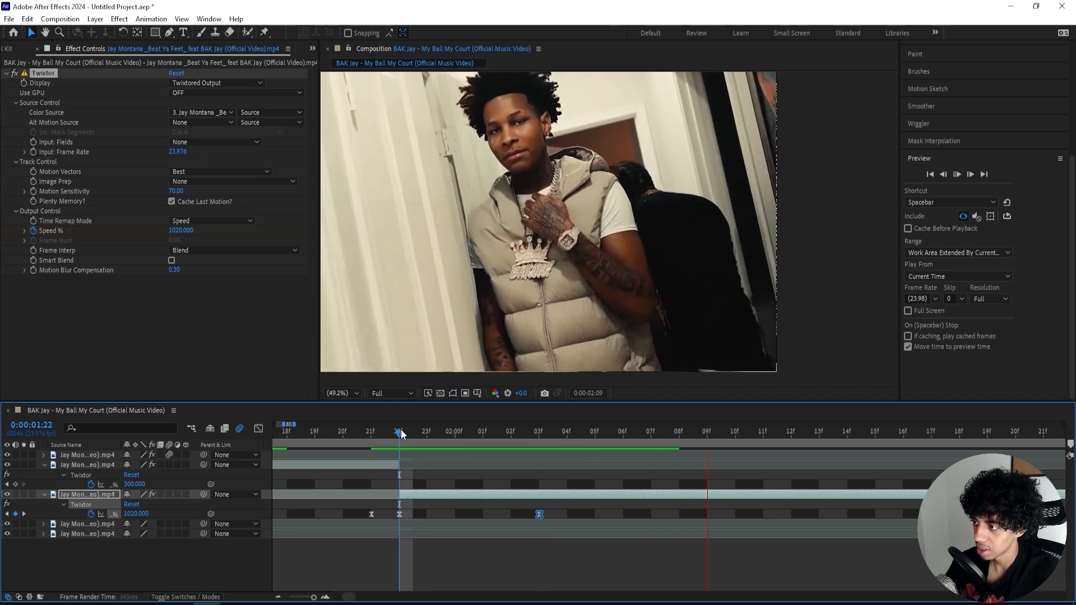
Keyframe the third clip's current Twixtor speed at 0:00:02:12 and set Speed % to 670 at 0:00:02:13
key(space)
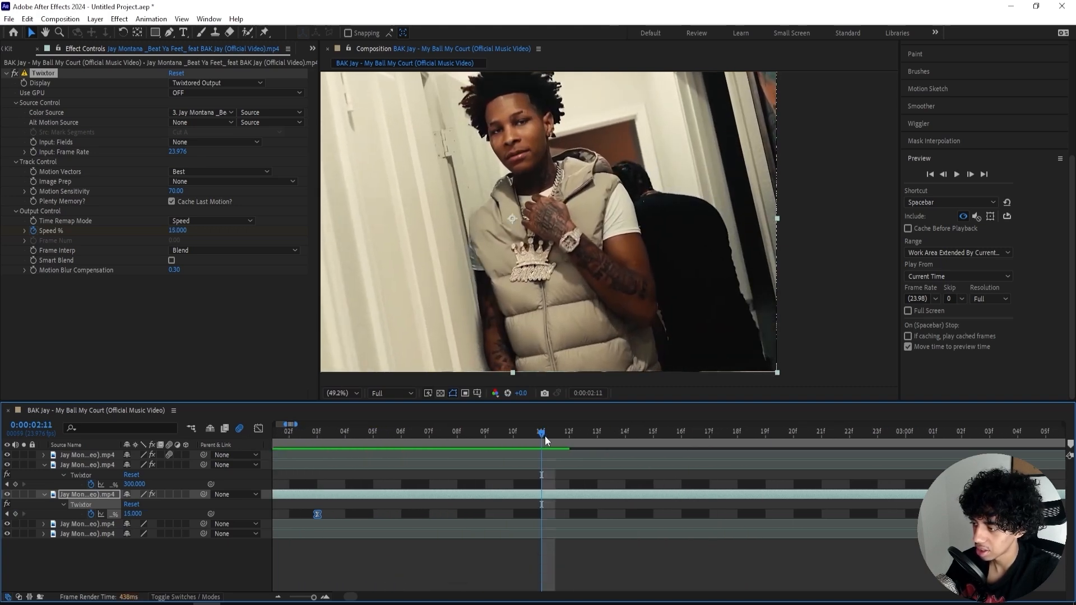
click(15, 514)
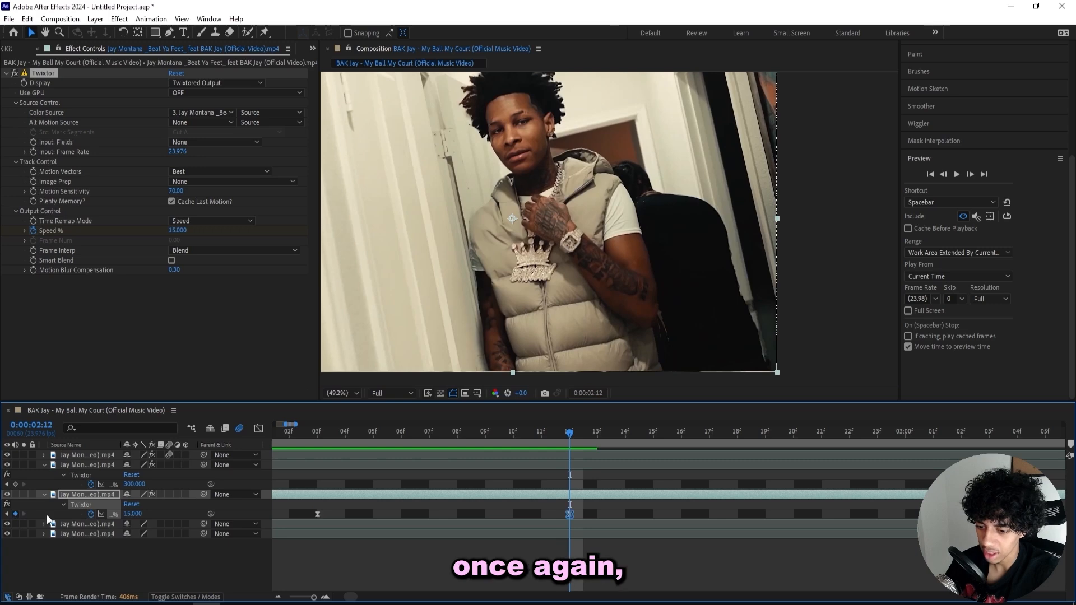
key(Page_Down)
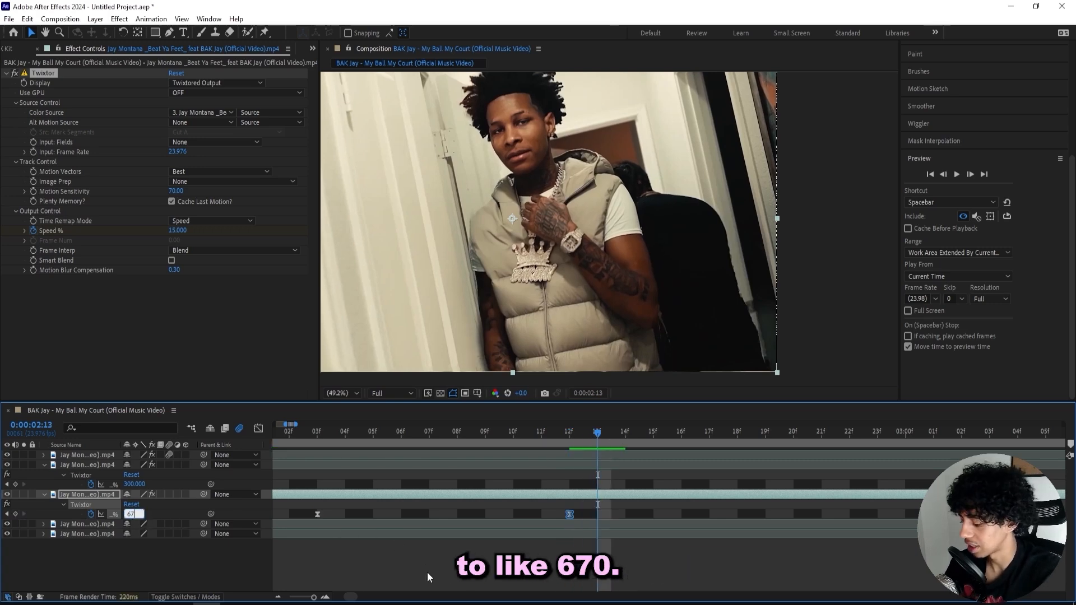
text(0)
key(Return)
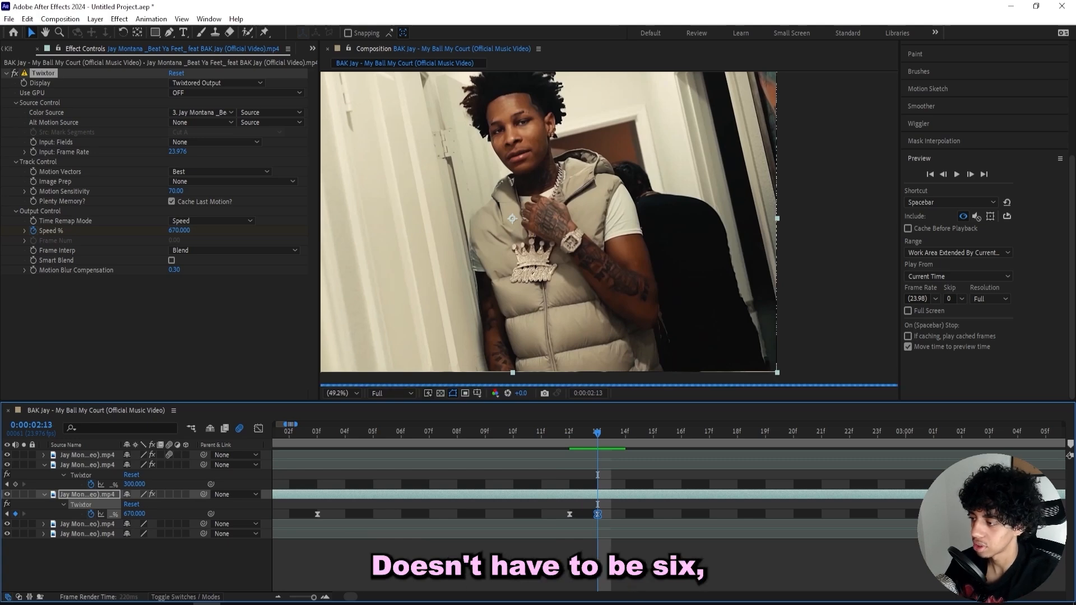
Lower the third clip's speed peak keyframe at 0:00:02:13 to a Speed % of 320
scroll(508, 536, right, 3)
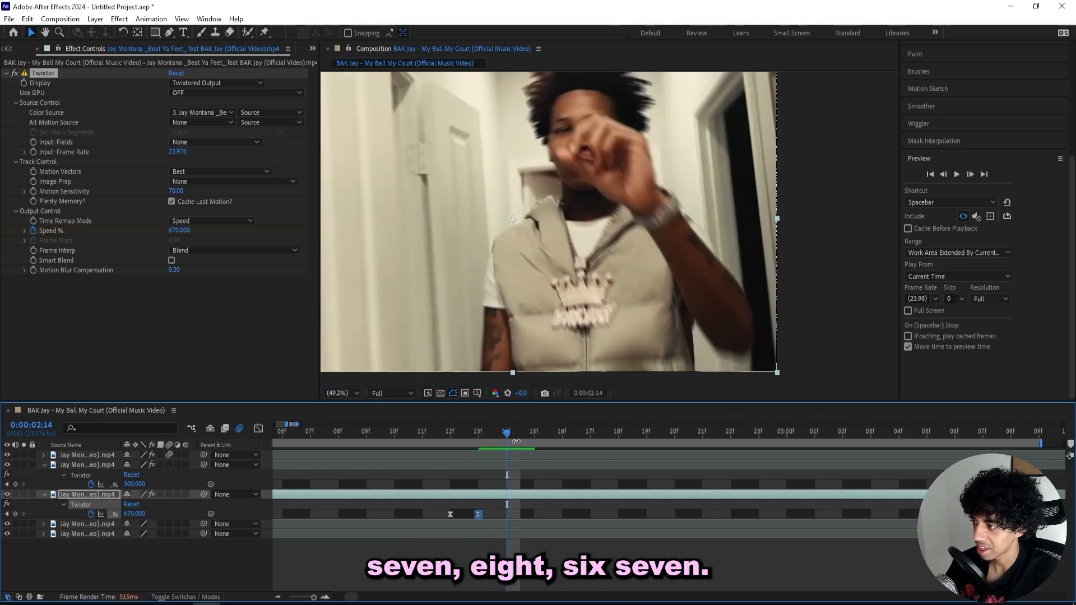
key(Page_Up)
click(140, 512)
text(320)
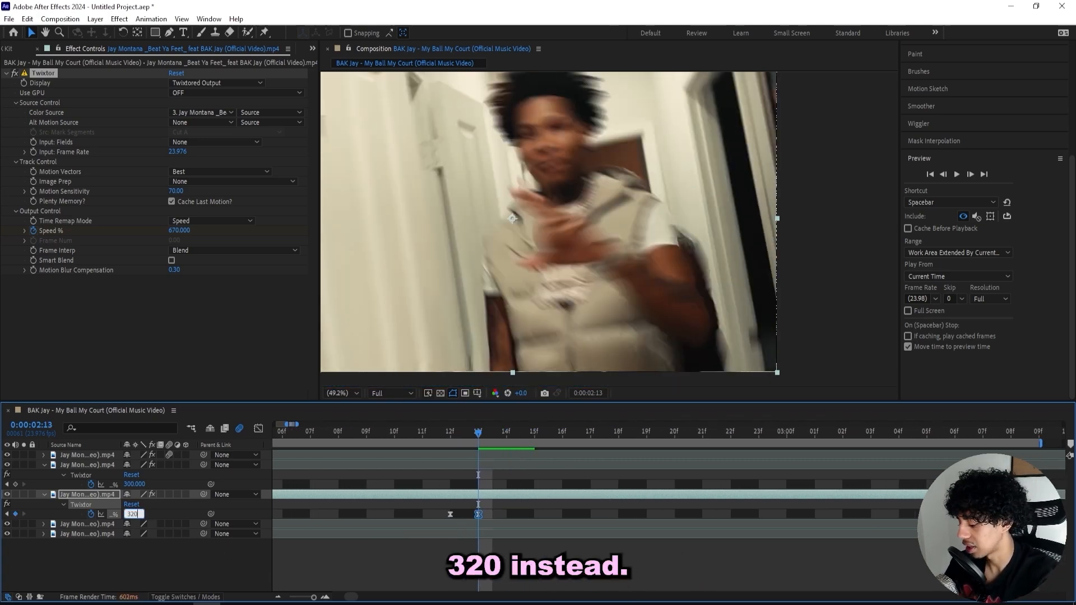
Add a Speed % keyframe of 5 at 0:00:02:16 on the third clip and move it to 0:00:02:20
click(562, 431)
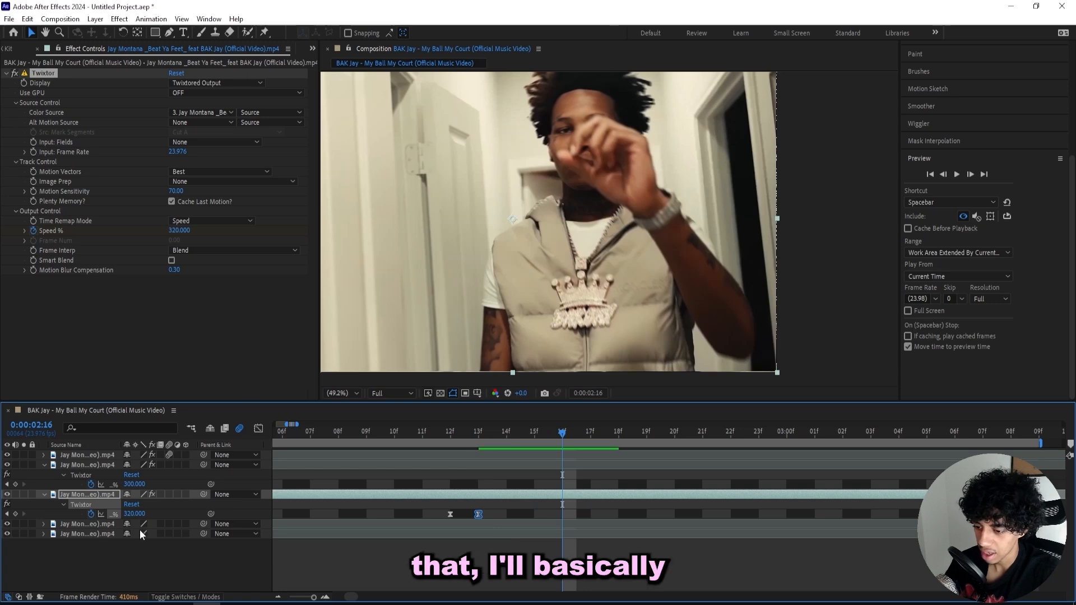
click(134, 514)
text(5)
click(445, 483)
drag(562, 512, 684, 506)
key(Page_Down)
key(Page_Down)
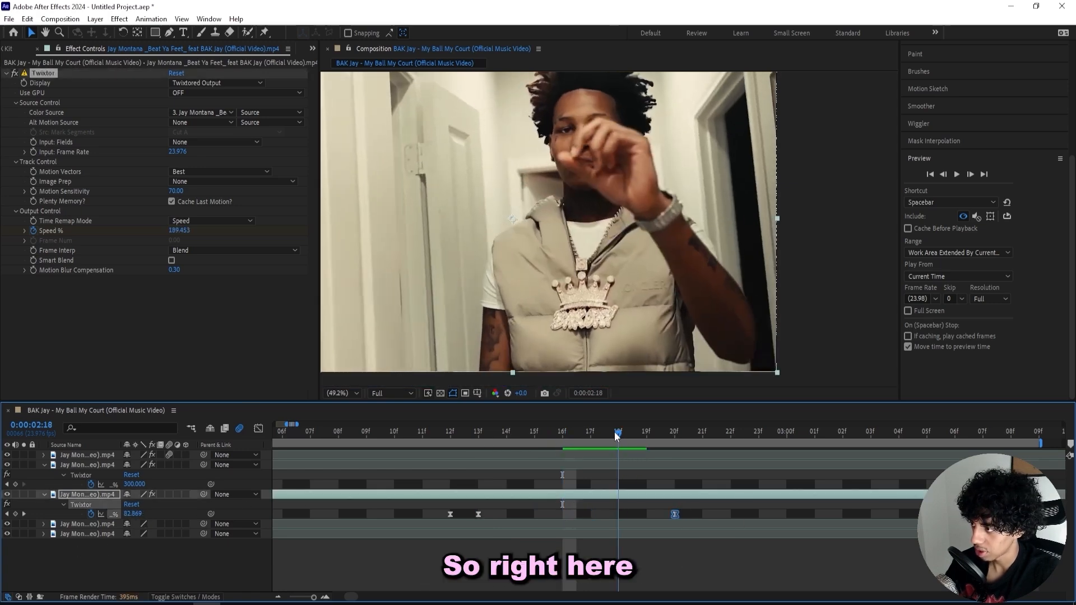
Examine the third clip's speed graph around 0:00:02:13 and preview the ramped clips from the start of the composition
click(278, 597)
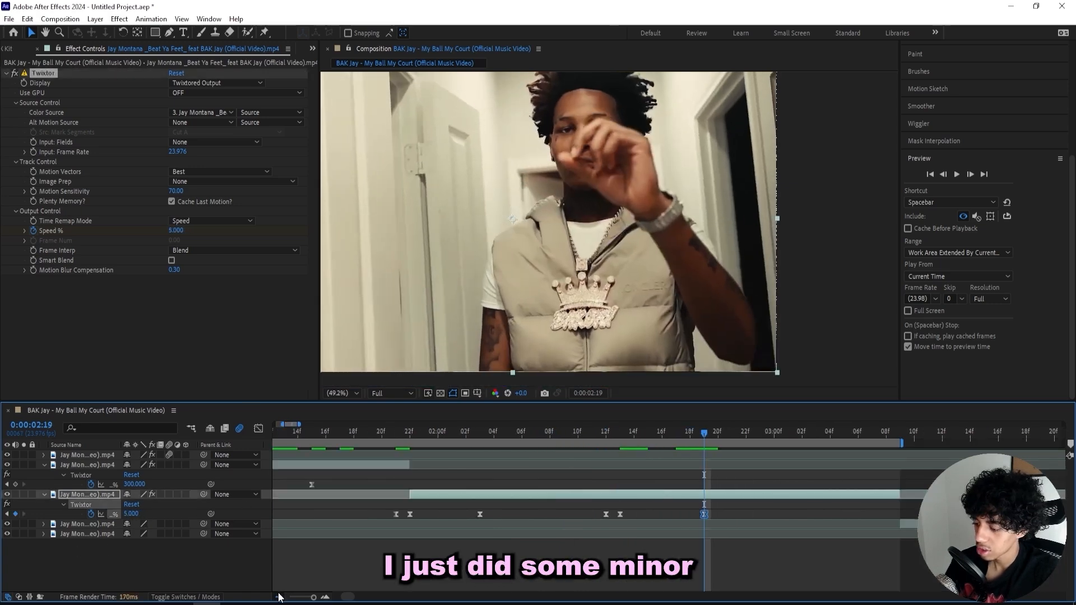
click(278, 596)
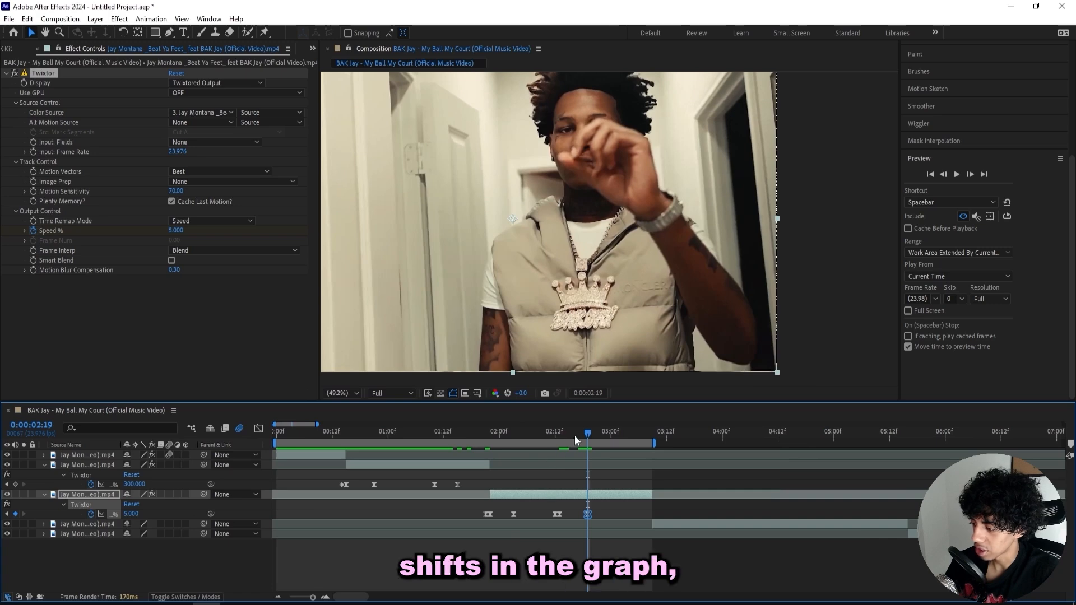
click(258, 429)
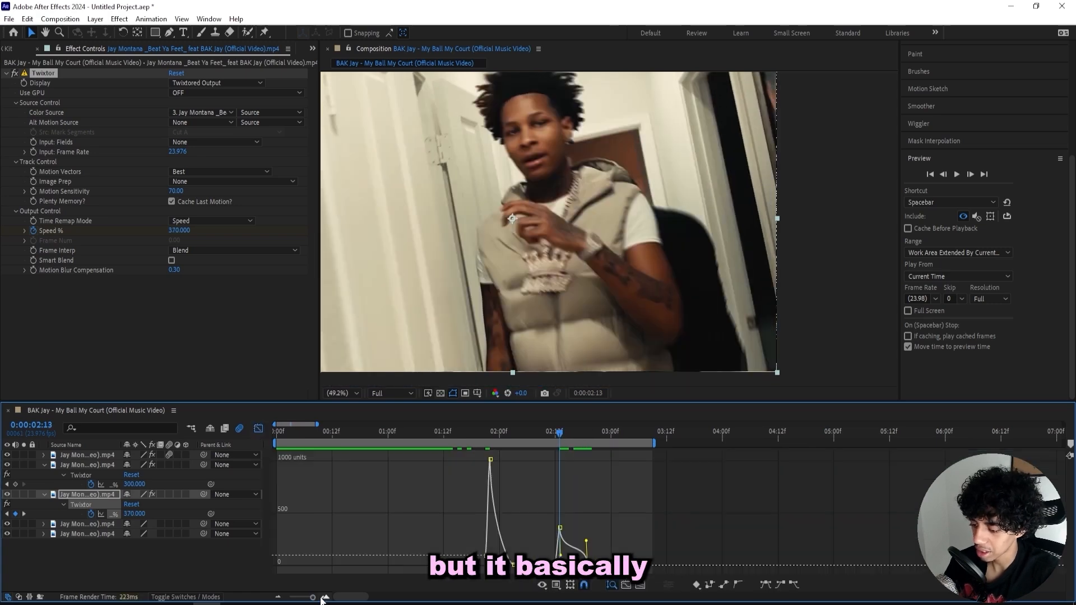
scroll(710, 558, up, 3)
click(258, 429)
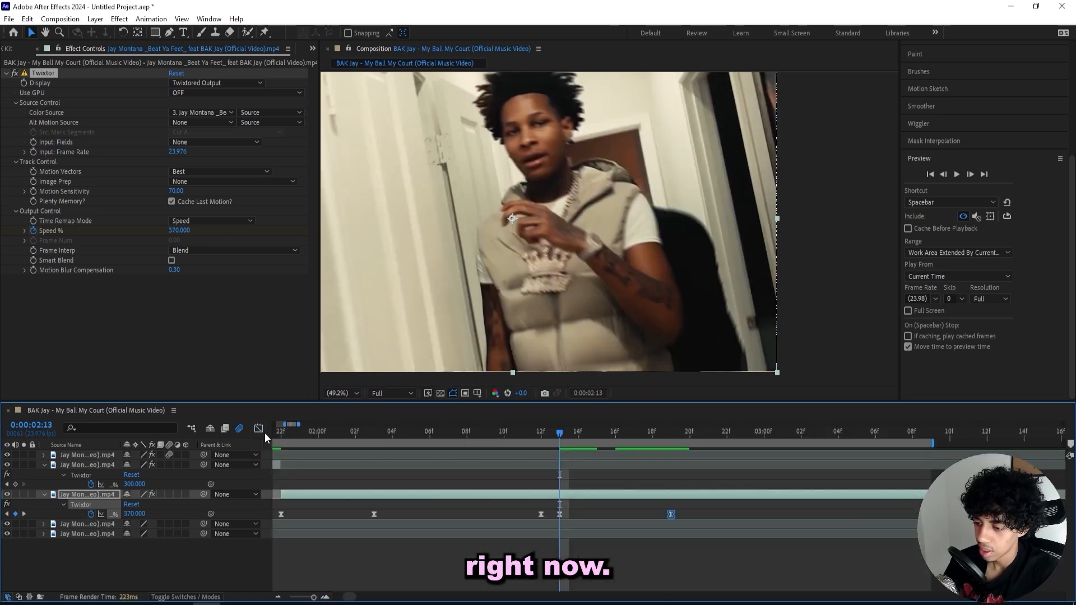
key(Home)
key(semicolon)
key(space)
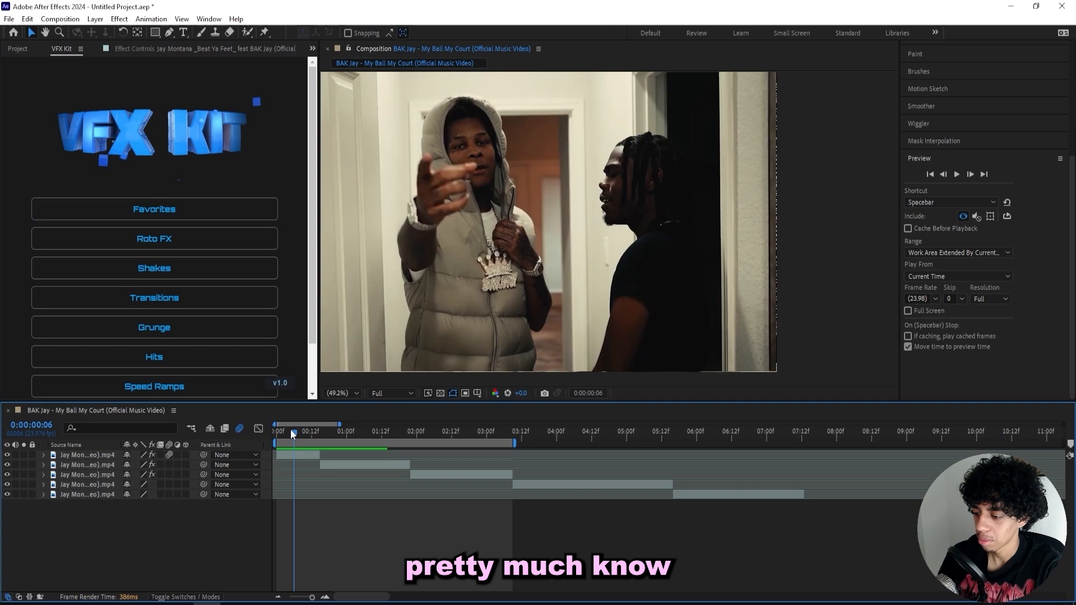
drag(290, 429, 277, 429)
key(space)
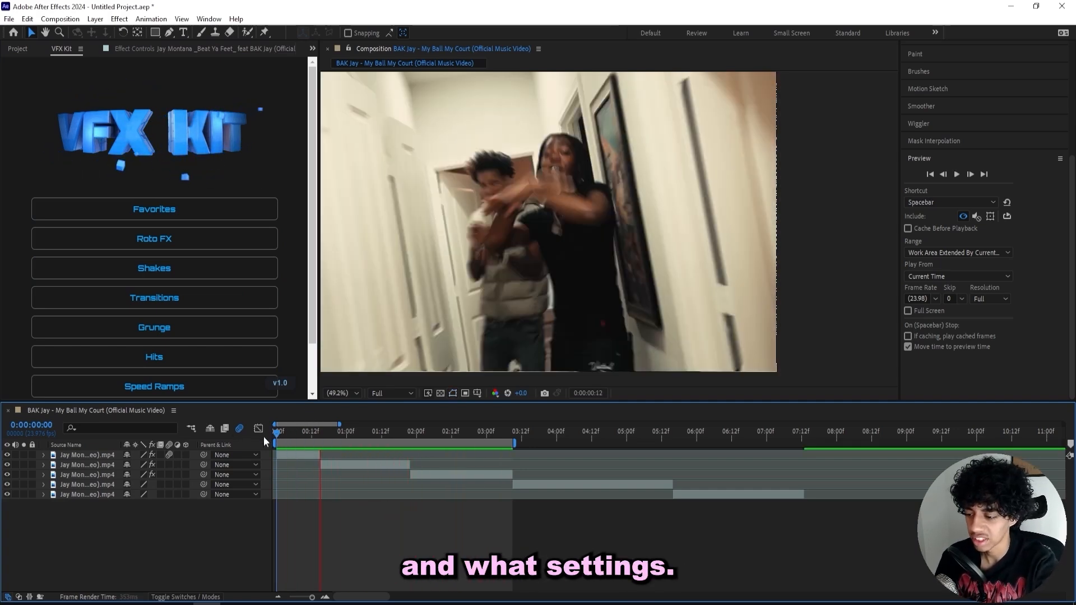
Add an adjustment layer above the clips and apply the Flash With Blur 1 preset from the VFX Kit transitions to it at 0:00:00:00
click(275, 433)
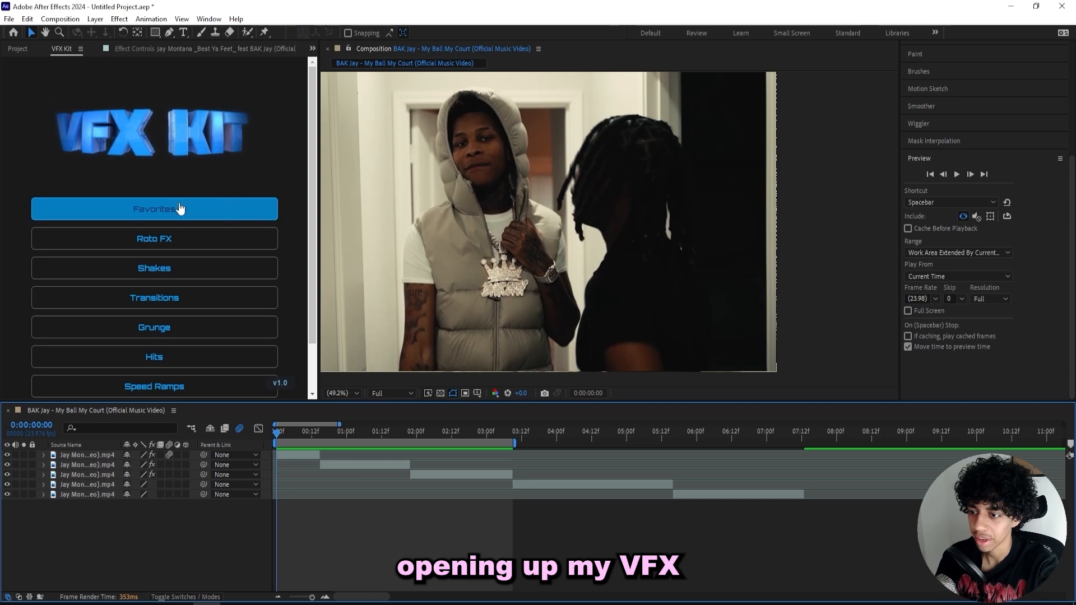
key(ctrl+alt+y)
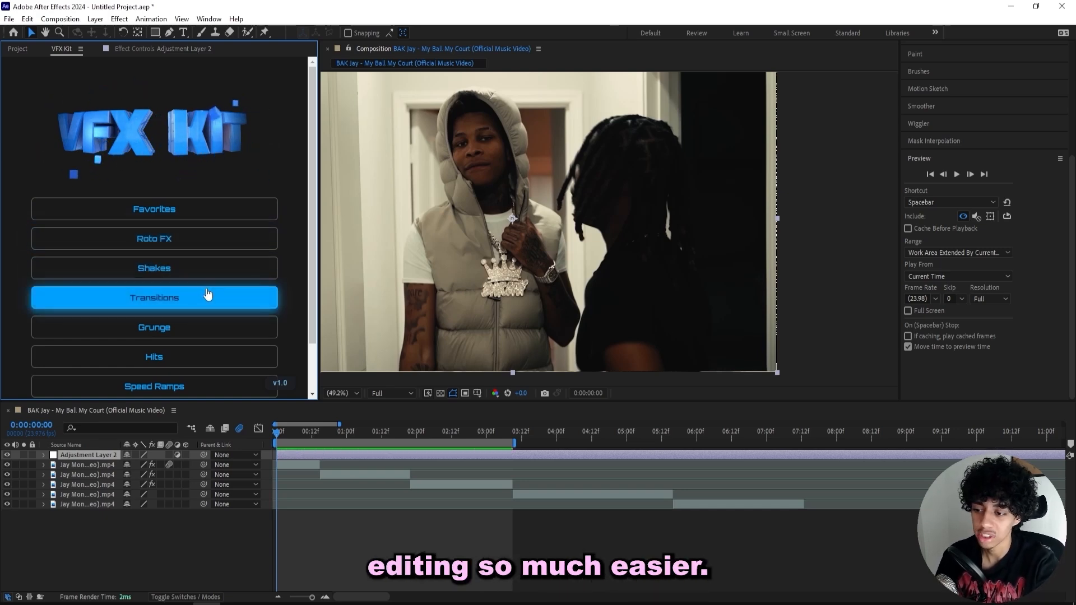
click(178, 300)
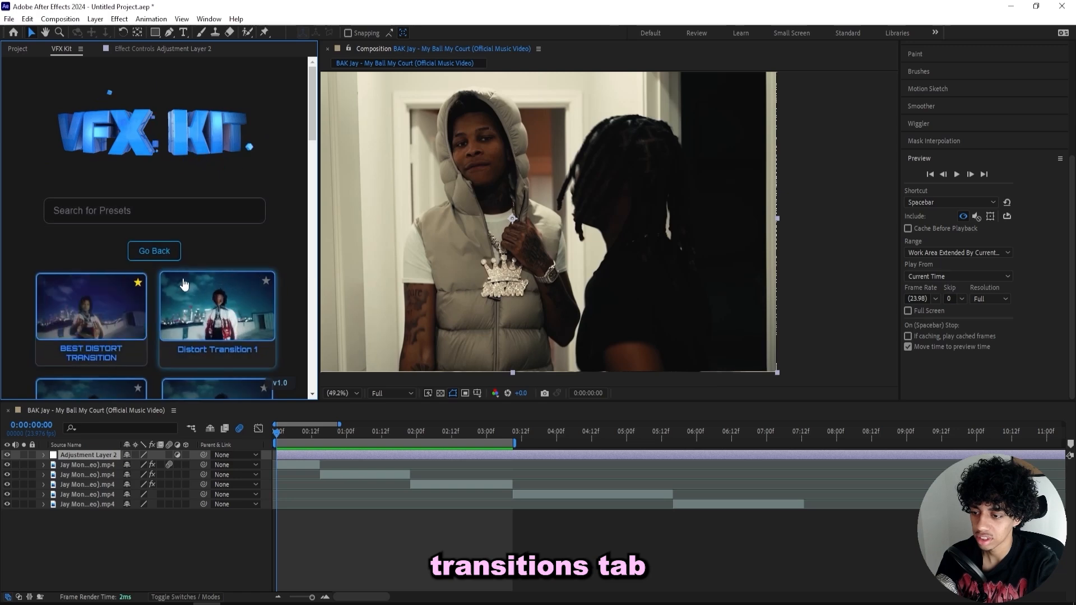
scroll(181, 277, down, 10)
scroll(179, 272, down, 8)
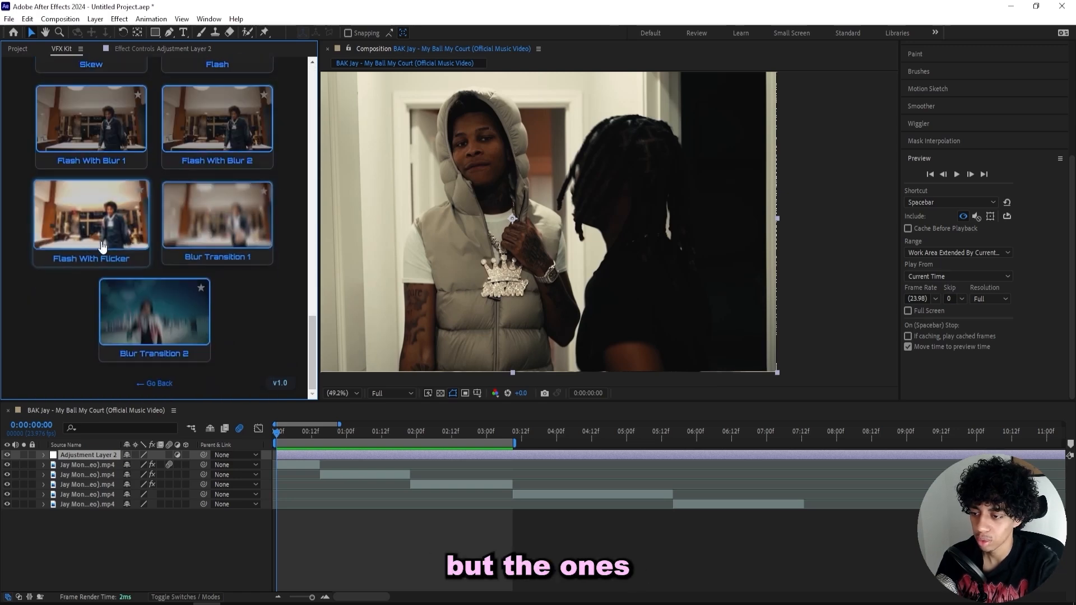
scroll(84, 179, up, 3)
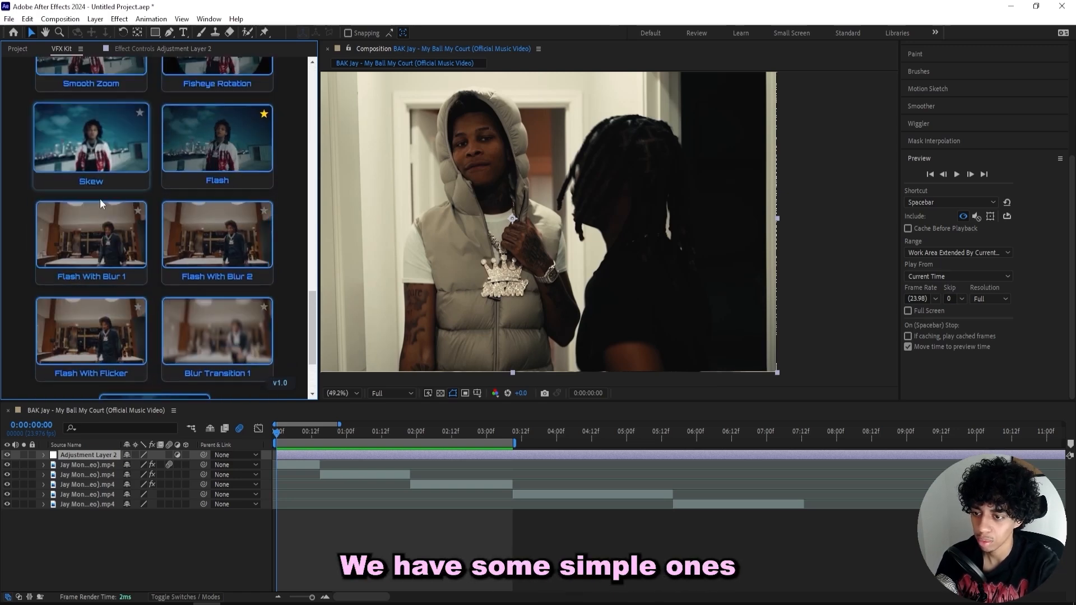
scroll(105, 261, up, 10)
scroll(84, 263, down, 5)
scroll(93, 294, down, 6)
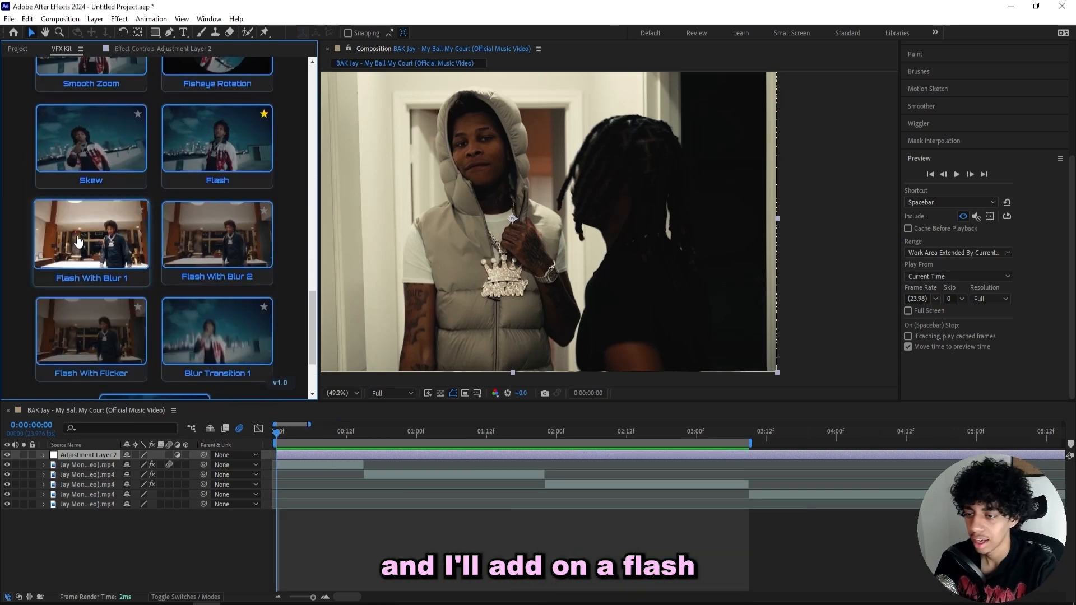
click(78, 241)
Shift the flash transition's keyframes on the adjustment layer a few frames earlier and preview the opening
key(u)
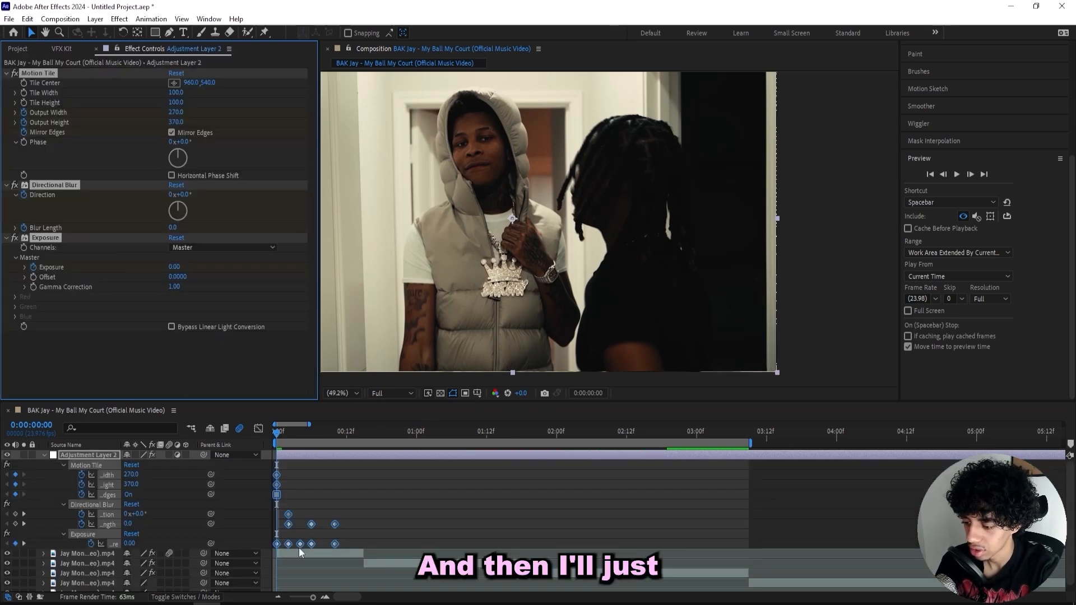
click(324, 598)
key(alt+Left)
key(alt+Left)
key(alt+Left)
key(space)
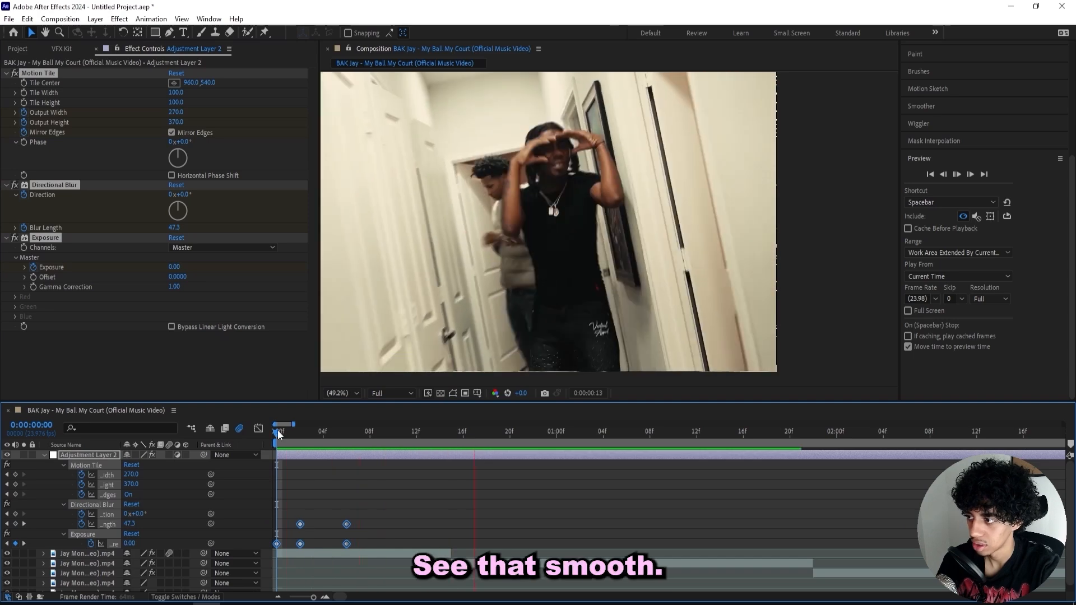
Cut the flash adjustment layer at 0:00:00:08 and delete the remainder
click(372, 429)
key(ctrl+shift+d)
key(Delete)
Duplicate the shortened adjustment layer, place the copy across the cut between the second and third clips, and extend it to cover all its flash keyframes
click(325, 453)
key(ctrl+d)
drag(325, 453, 506, 442)
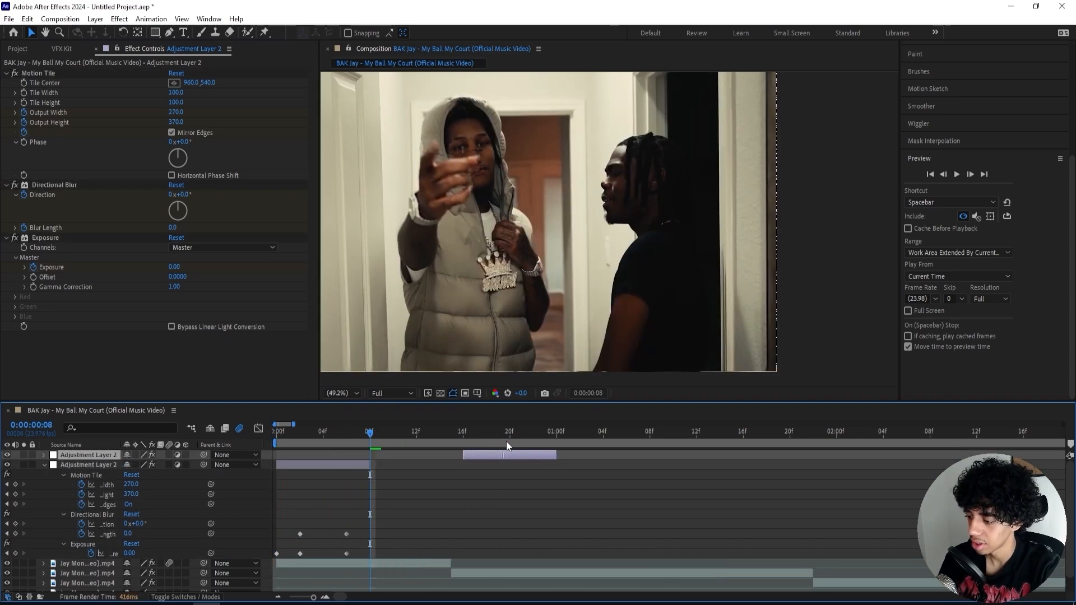
drag(405, 461, 404, 461)
key(u)
click(44, 552)
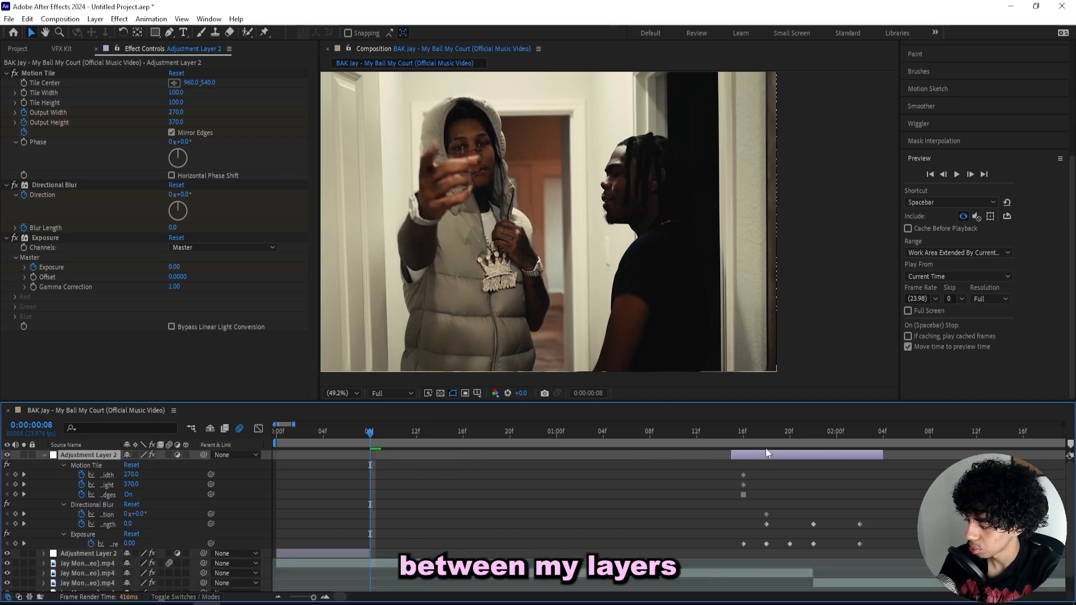
key(space)
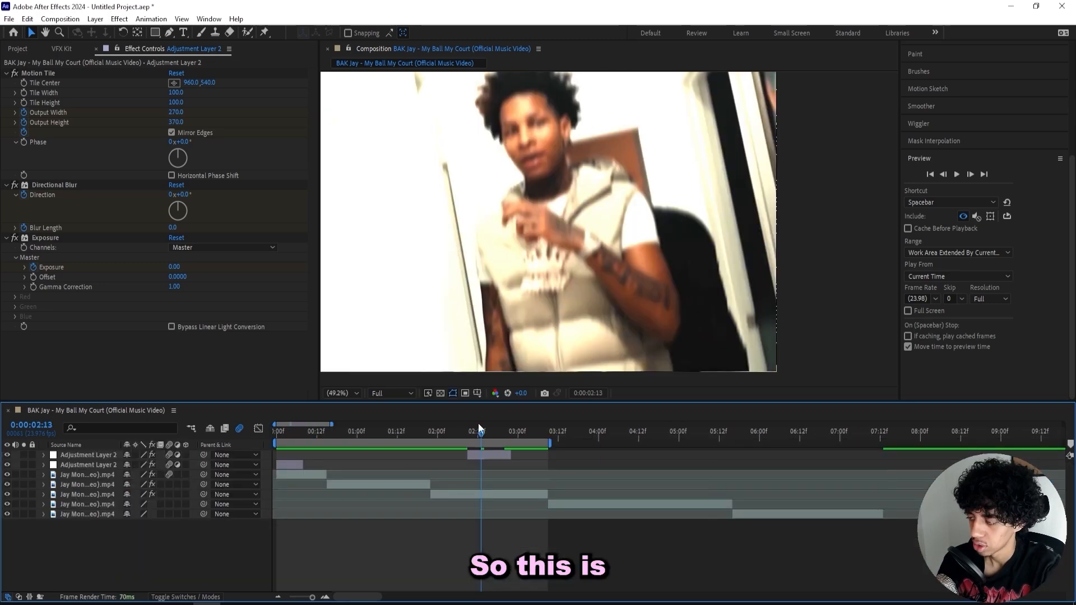
Play the sequence with the flash transitions and browse the VFX Kit Shakes presets
key(space)
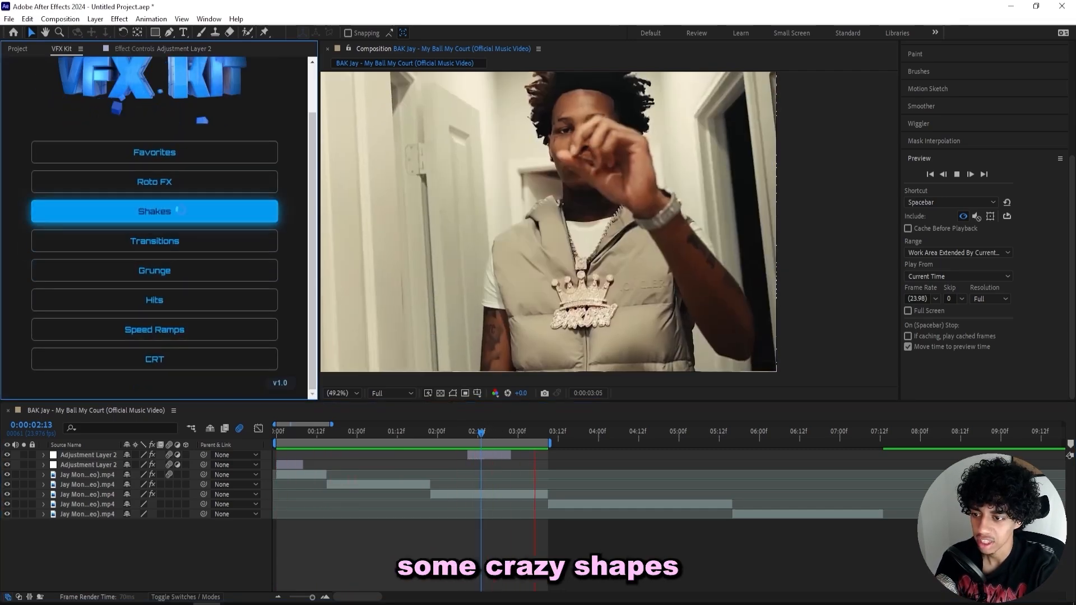
click(174, 212)
scroll(174, 272, down, 2)
scroll(171, 272, down, 2)
scroll(116, 228, down, 3)
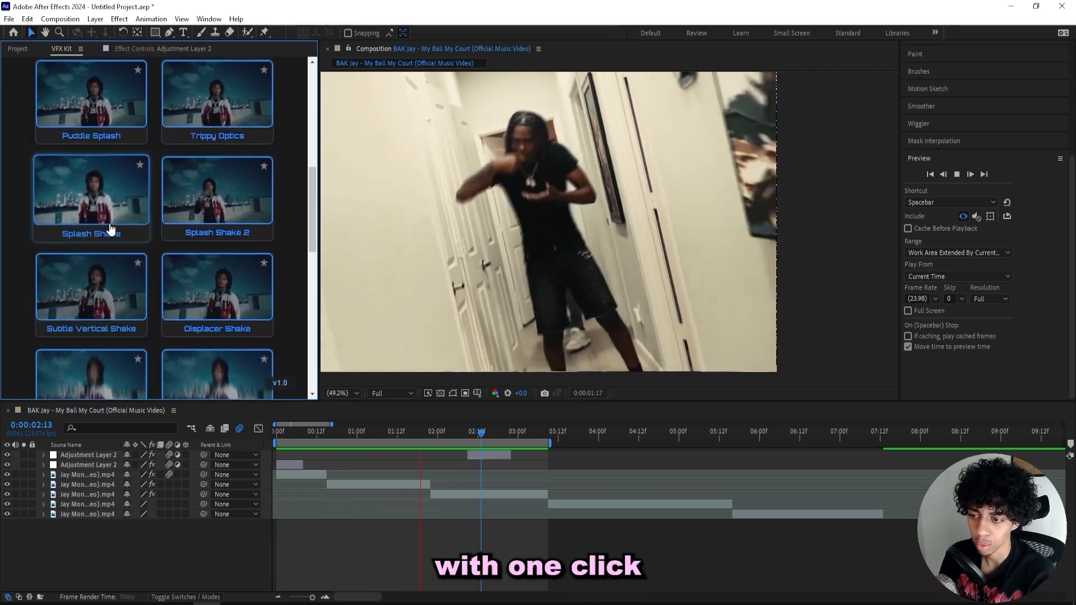